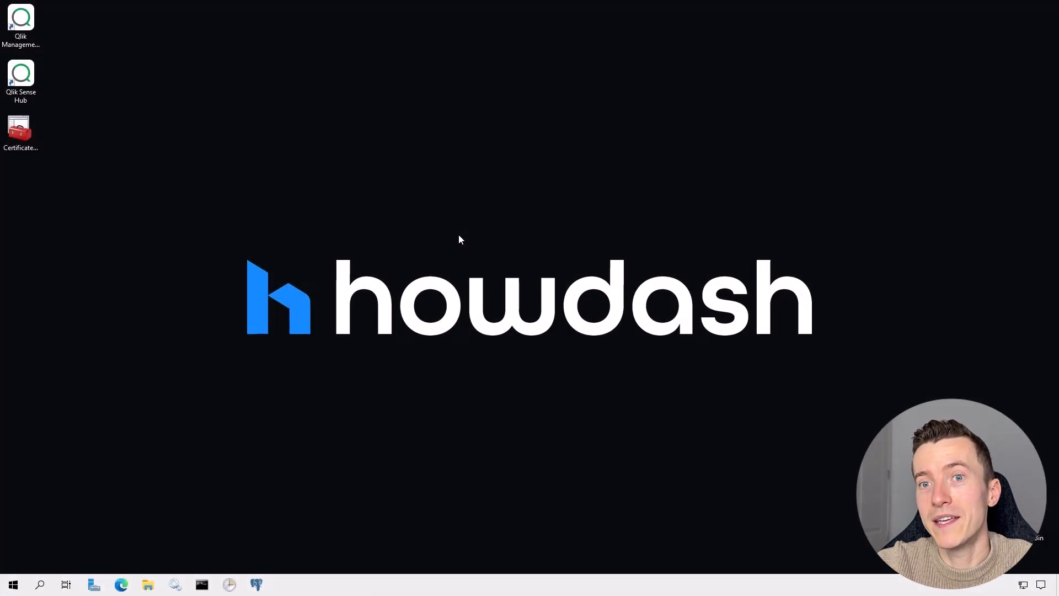
- Open Notepad and insert the certificate request INF template with its [Version], [NewRequest] and [Extensions] sections
{"action": "key", "text": "super"}
{"action": "type", "text": "notepad"}
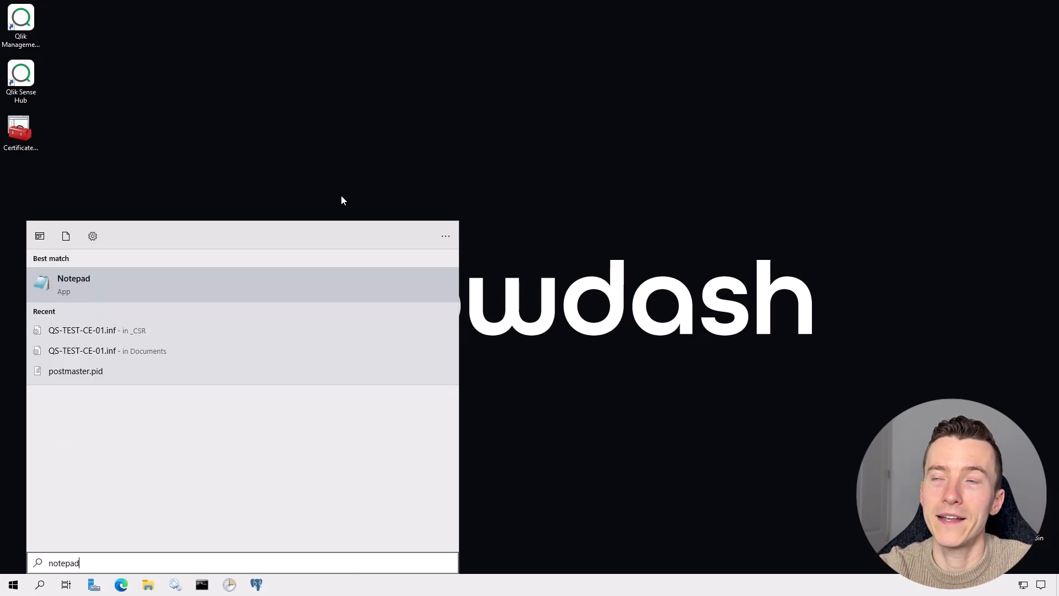
{"action": "left_click", "coordinate": [329, 294]}
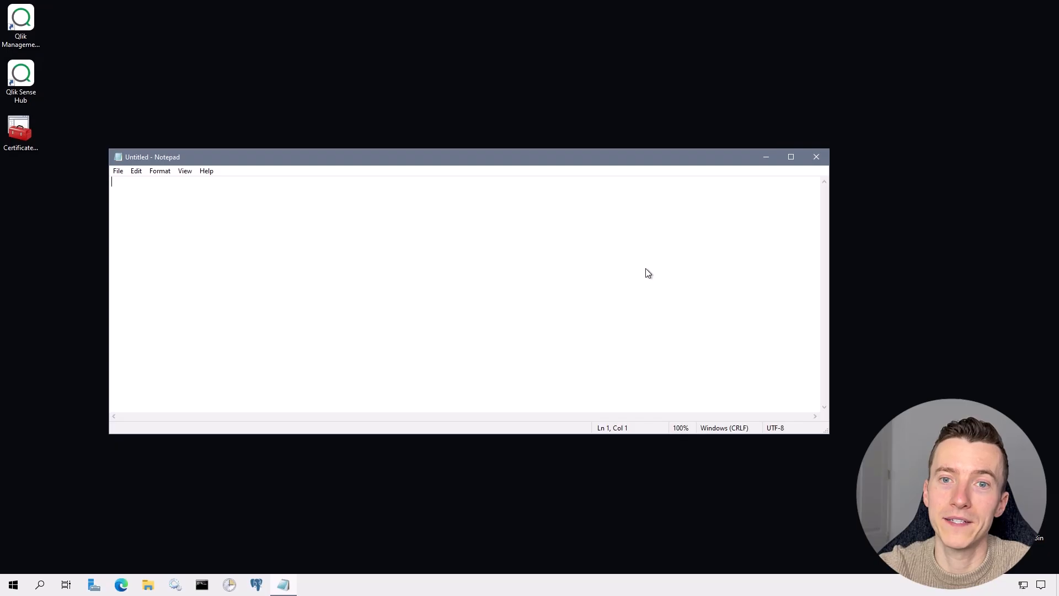
{"action": "type", "text": "[Version] Signature=\"$Windows NT$\"  [NewRequest] Subject = \"CN=<servernm>.<subdomain>.<domain>.<toplvldomain>, OU=<Organizational Unit>, O=<Organization Name>, L=<Locality>, S=<State/Region>, C=<Country Code>\" FriendlyName = \"<Nickname for Certificate>\" Exportable = TRUE HashAlgorithm = SHA512 KeyAlgorithm = RSA KeyLength = 4096 ProviderName = \"Microsoft Software Key Storage Provider\" KeySpec = 0 KeyUsage = CERT_KEY_ENCIPHERMENT_KEY_USAGE|CERT_DIGITAL_SIGNATURE_KEY_USAGE MachineKeySet = TRUE RequestType = PKCS10  [Extensions] 2.5.29.17 = \"{text}\" _continue_ = \"DNS=<servernm>.<subdomain>.<domain>.<toplvldomain>&\" _continue_ = \"DNS=<servernm>&\" _continue_ = \"DNS=<serveralias>.<subdomain>.<domain>.<toplvldomain>&\" _continue_ = \"DNS=<serveralias>\""}
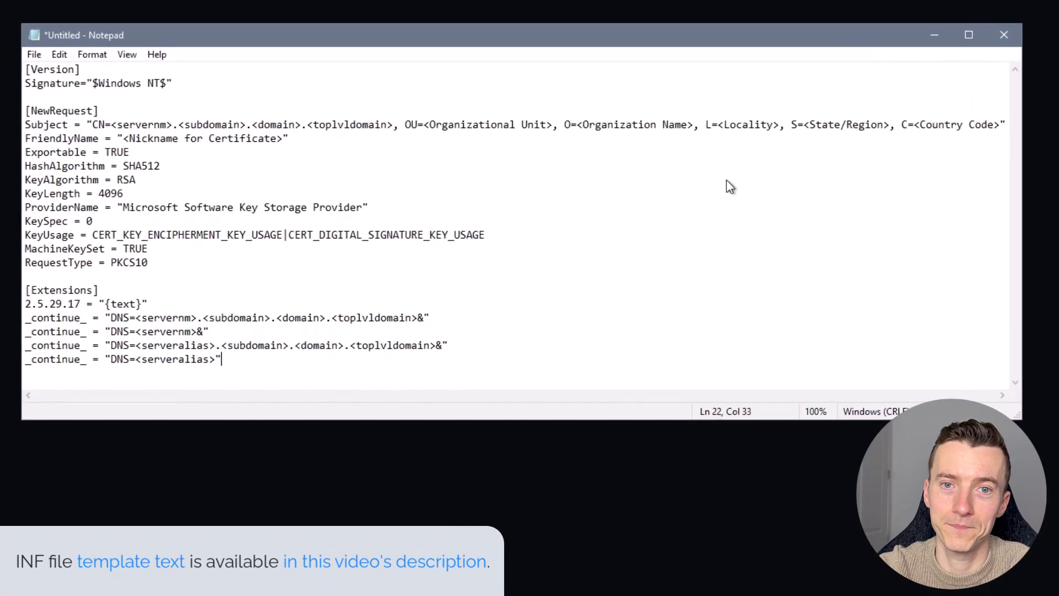
- Examine the CN entry of the Subject line, with its server name, subdomain, domain and top-level domain placeholders
{"action": "left_click", "coordinate": [38, 125]}
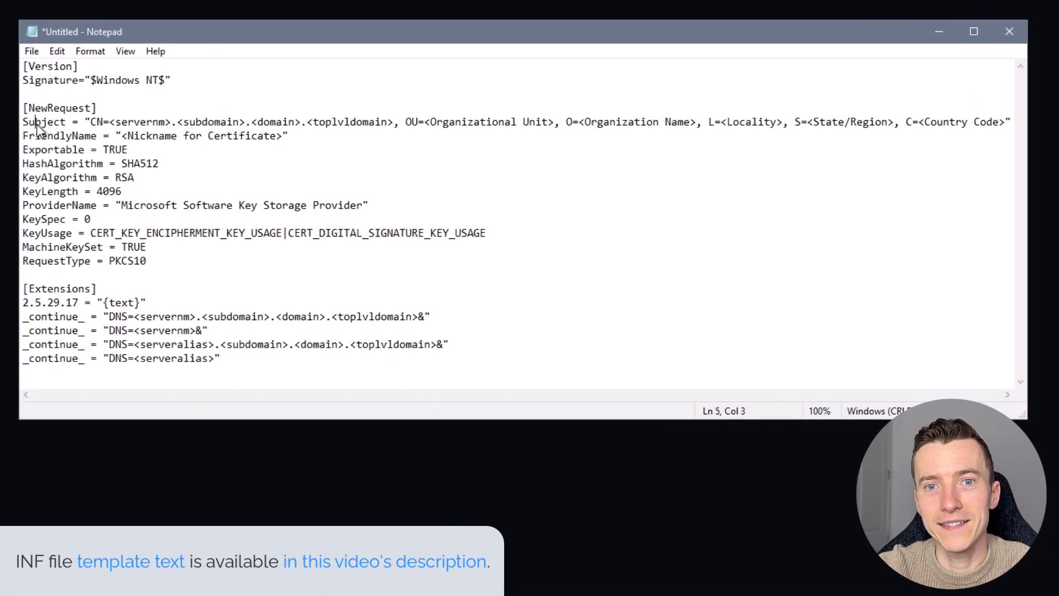
{"action": "double_click", "coordinate": [38, 124]}
{"action": "left_click", "coordinate": [94, 123]}
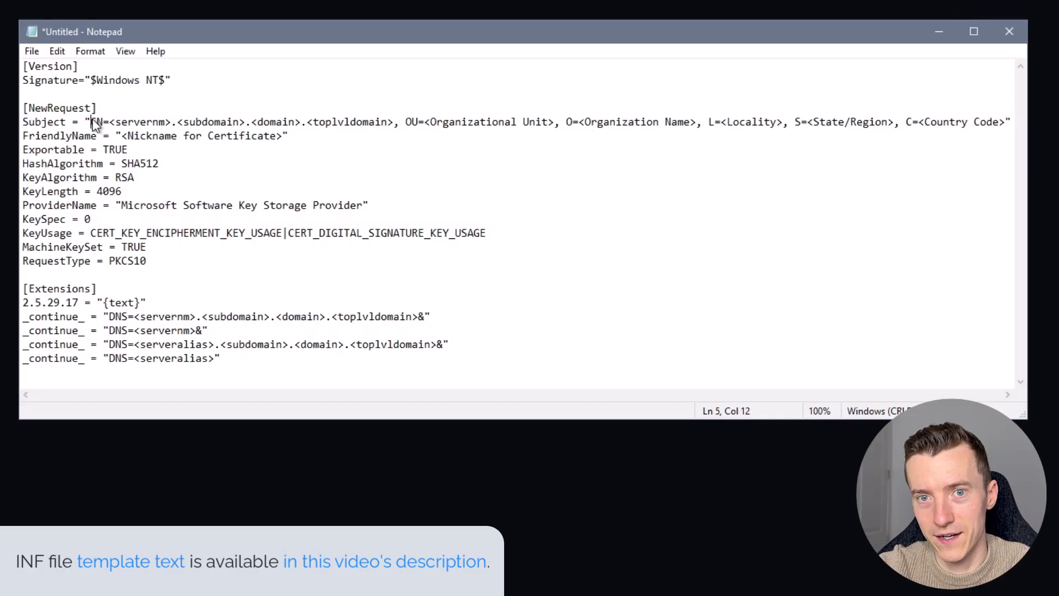
{"action": "left_click_drag", "start_coordinate": [119, 126], "coordinate": [396, 130]}
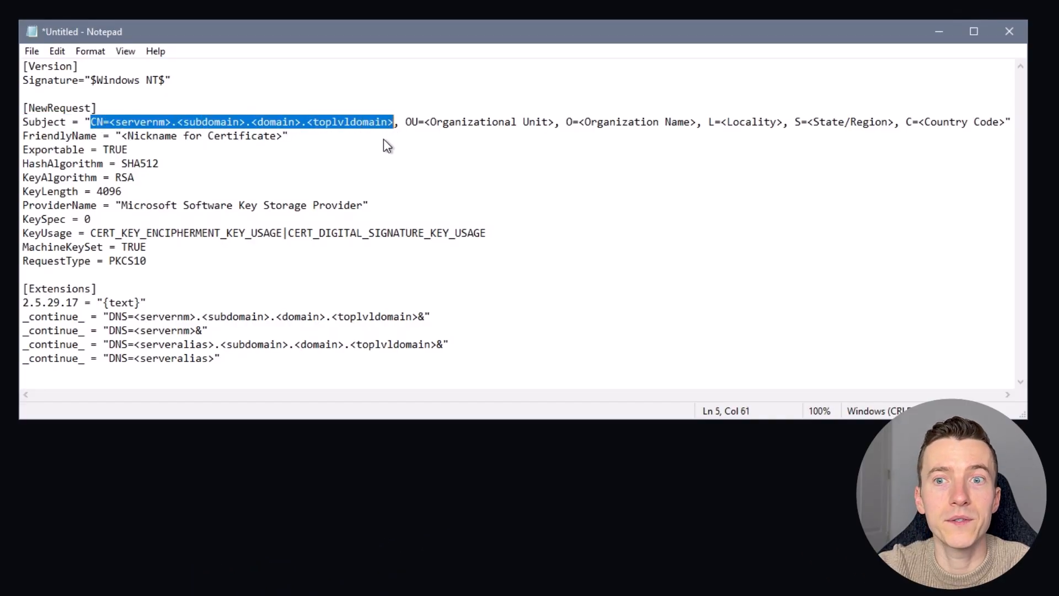
{"action": "double_click", "coordinate": [141, 126]}
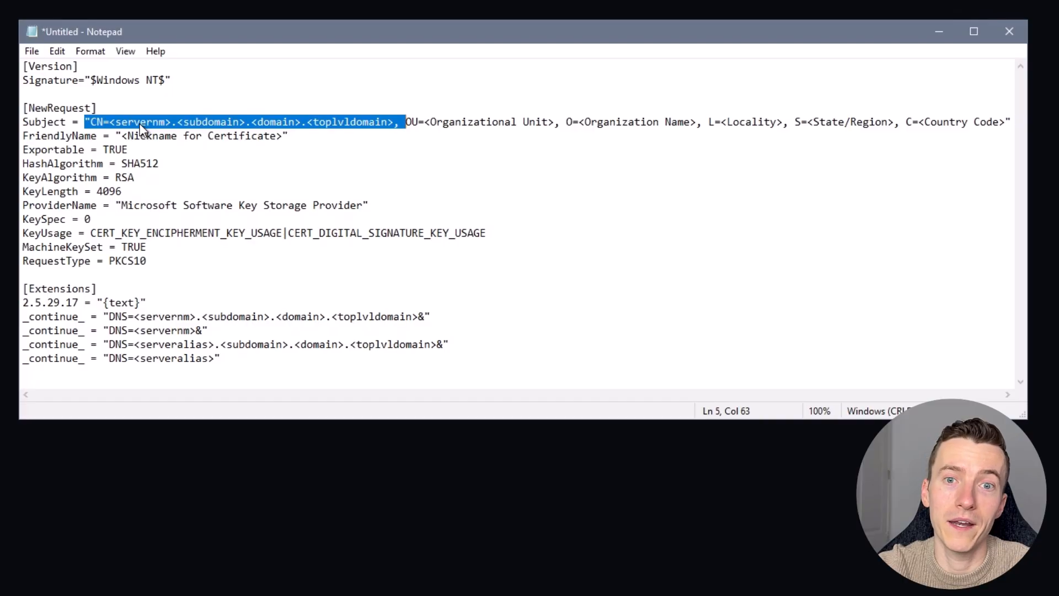
{"action": "left_click", "coordinate": [125, 137]}
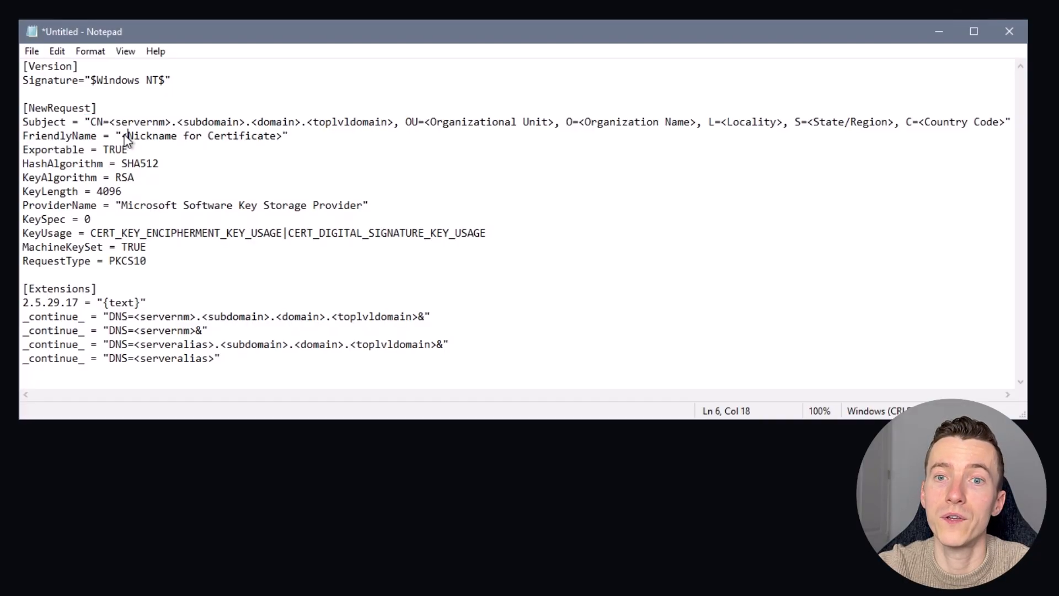
{"action": "left_click_drag", "start_coordinate": [110, 122], "coordinate": [395, 125]}
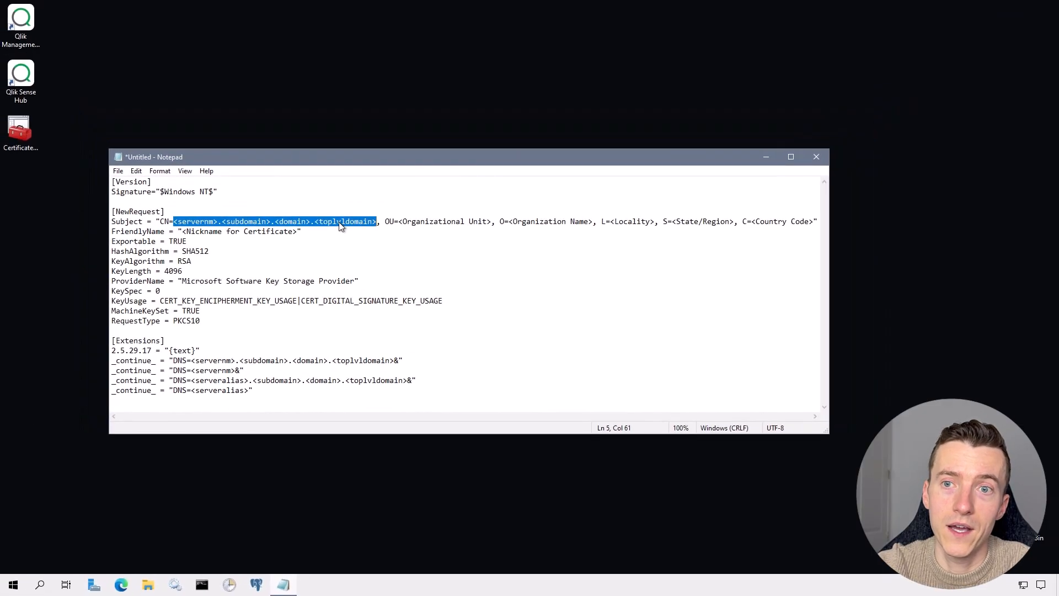
- Open Server Manager and view the local server's properties for its computer name and domain
{"action": "key", "text": "super"}
{"action": "type", "text": "server m"}
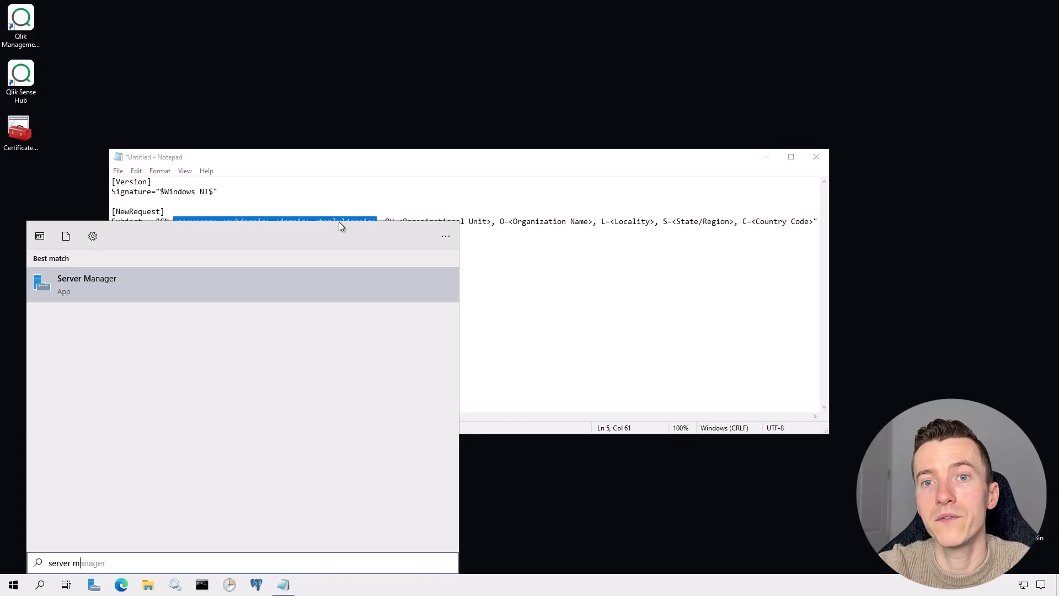
{"action": "key", "text": "Return"}
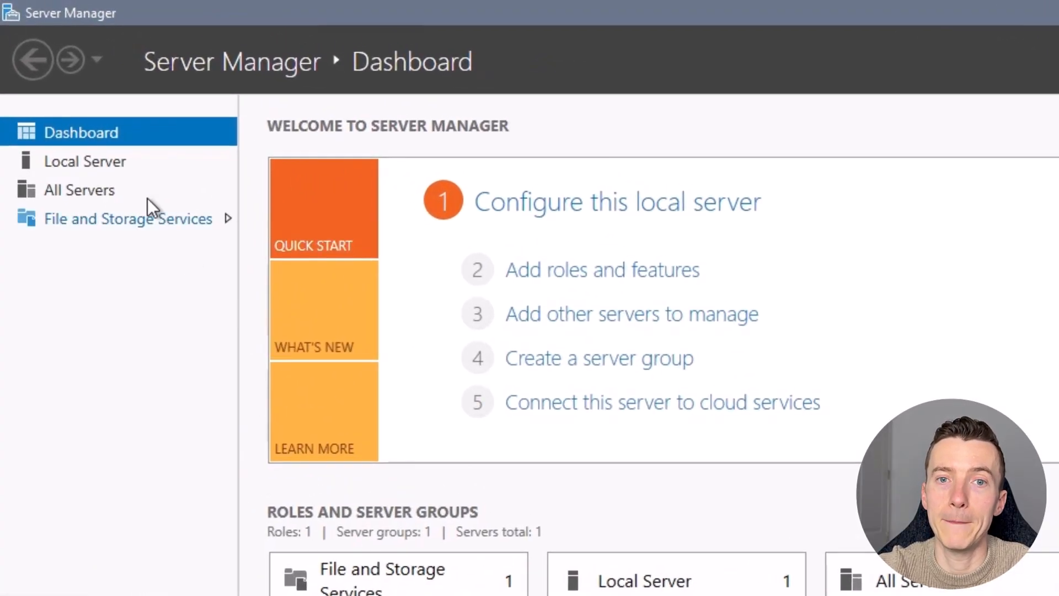
{"action": "left_click", "coordinate": [94, 170]}
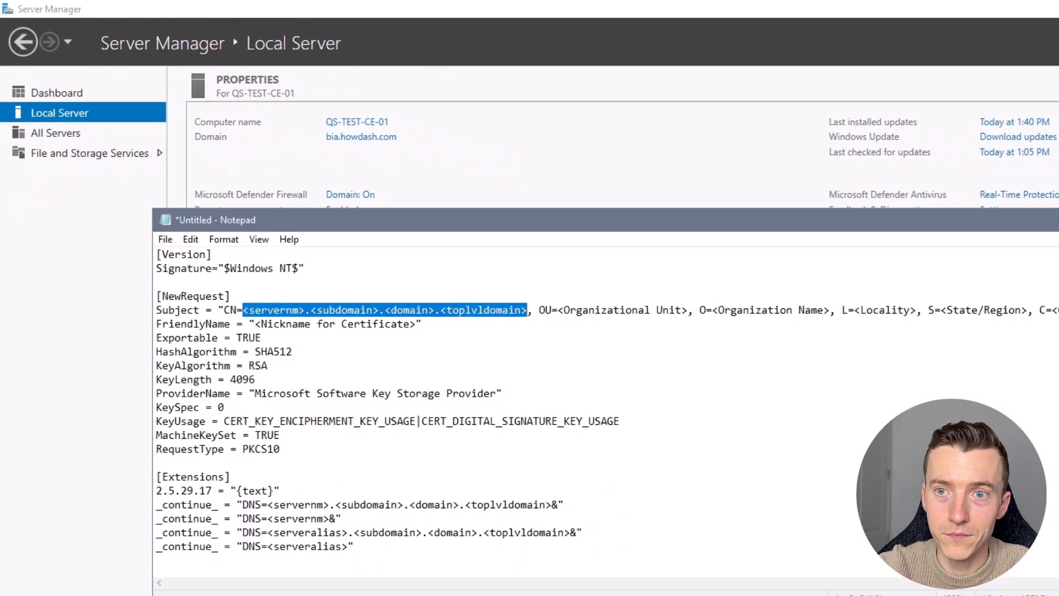
- Replace the CN placeholders in the Notepad Subject line with QS-TEST-CE-01.bia.howdash.com
{"action": "left_click_drag", "start_coordinate": [243, 310], "coordinate": [305, 314]}
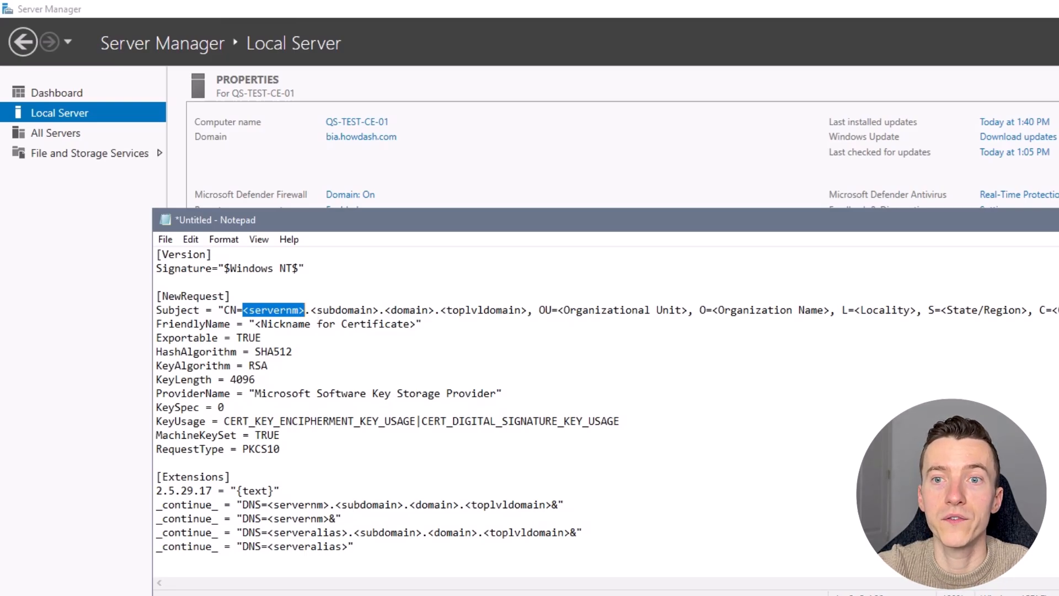
{"action": "left_click", "coordinate": [304, 324]}
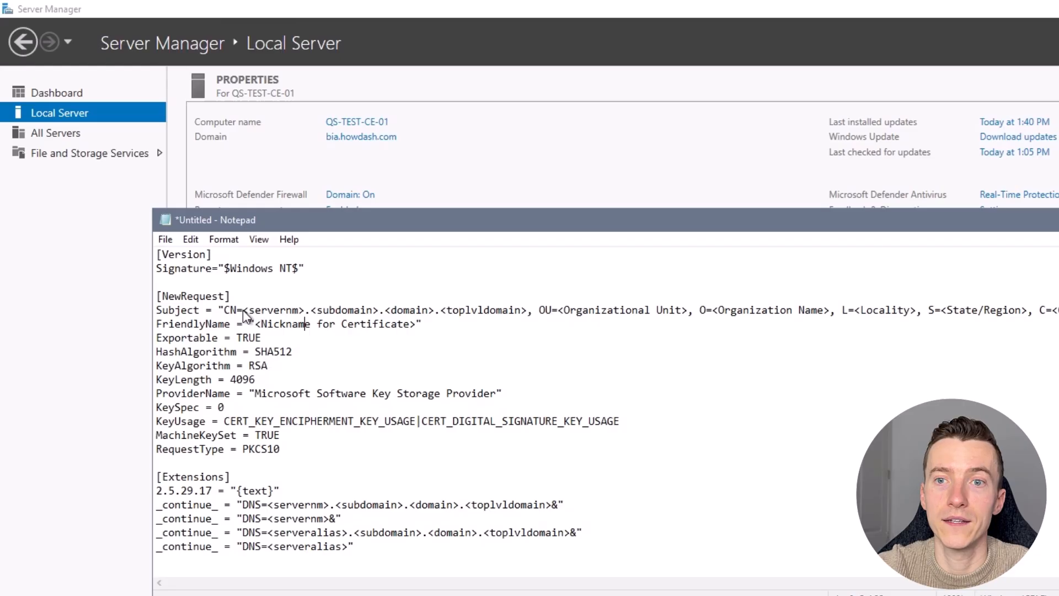
{"action": "left_click_drag", "start_coordinate": [242, 310], "coordinate": [538, 317]}
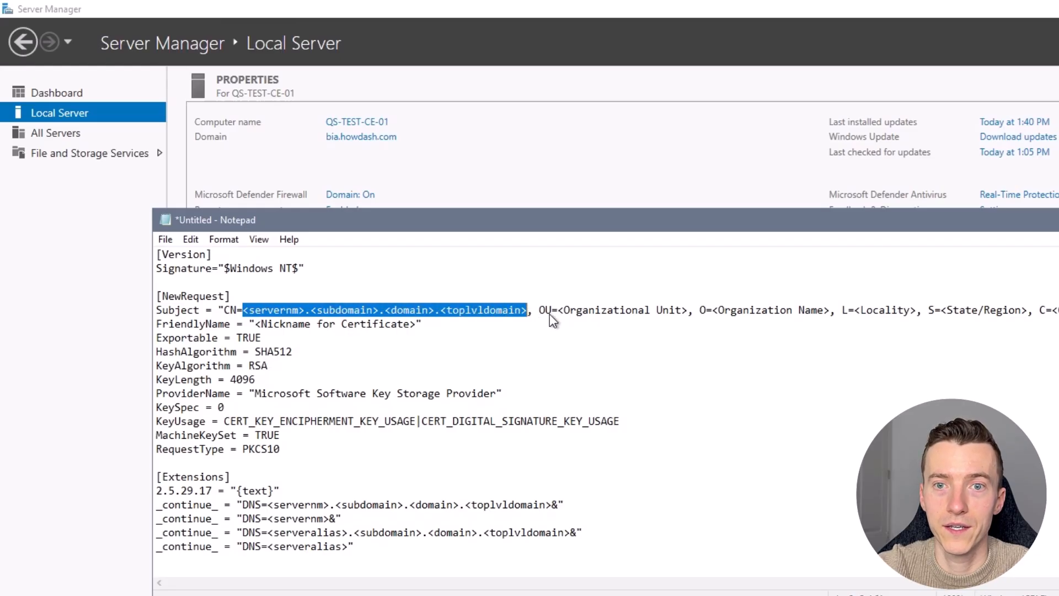
{"action": "type", "text": "QS-TEST-CE-01.bia.howdash.com"}
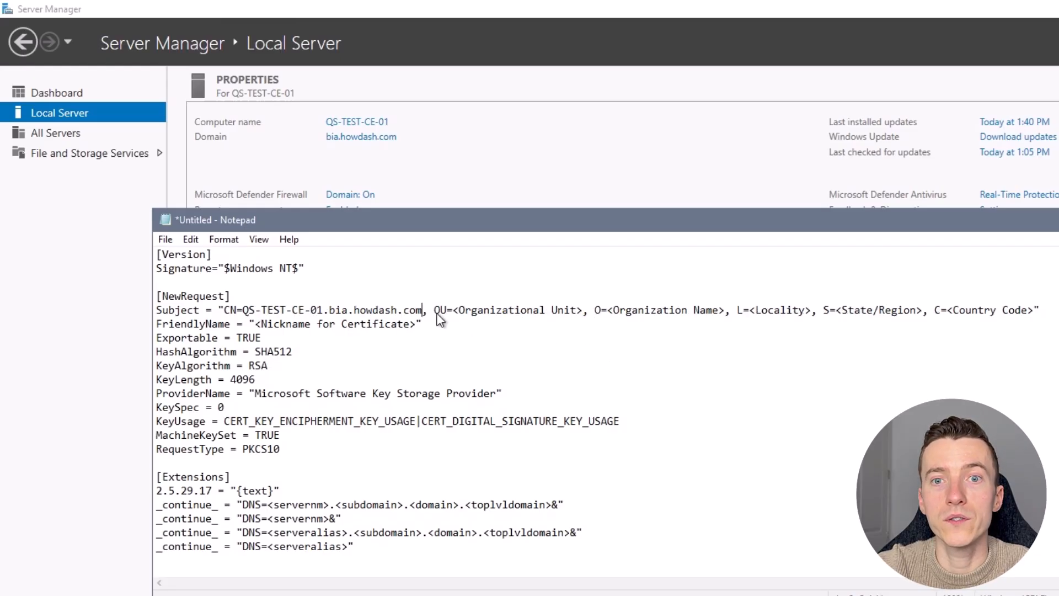
- Replace the remaining Subject placeholders with OU=Business Intelligence & Analytics, O=howdash, L=Alpharetta, S=GA, C=US
{"action": "left_click_drag", "start_coordinate": [436, 309], "coordinate": [1031, 310]}
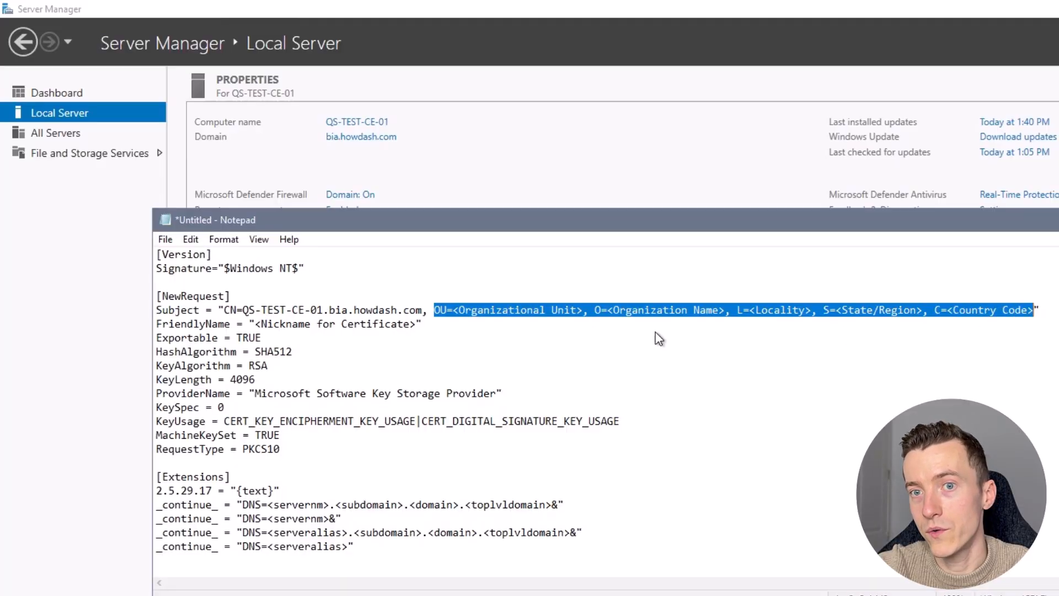
{"action": "left_click", "coordinate": [592, 315]}
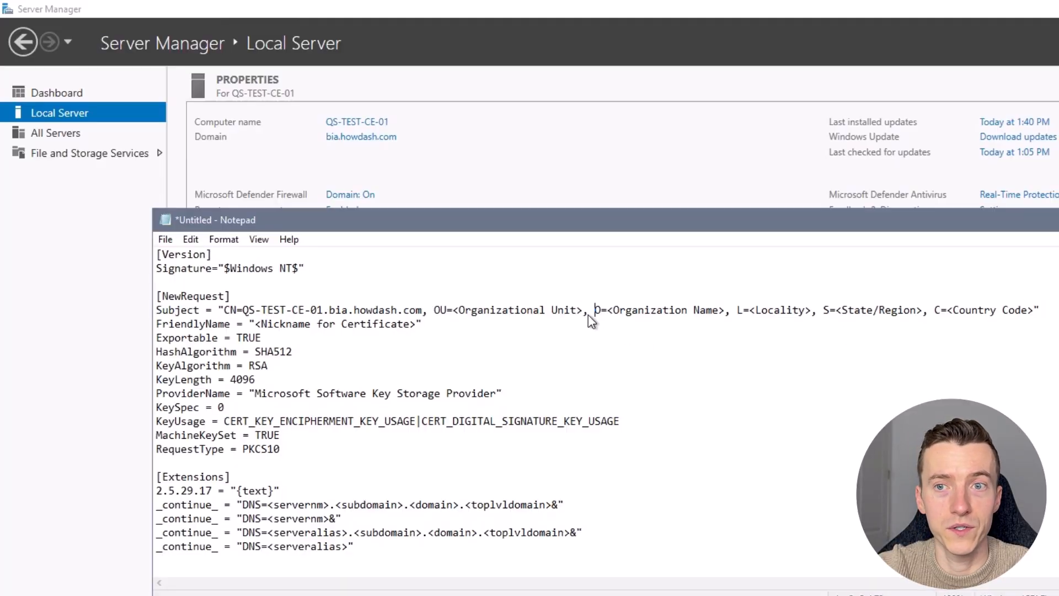
{"action": "left_click_drag", "start_coordinate": [595, 312], "coordinate": [1035, 312]}
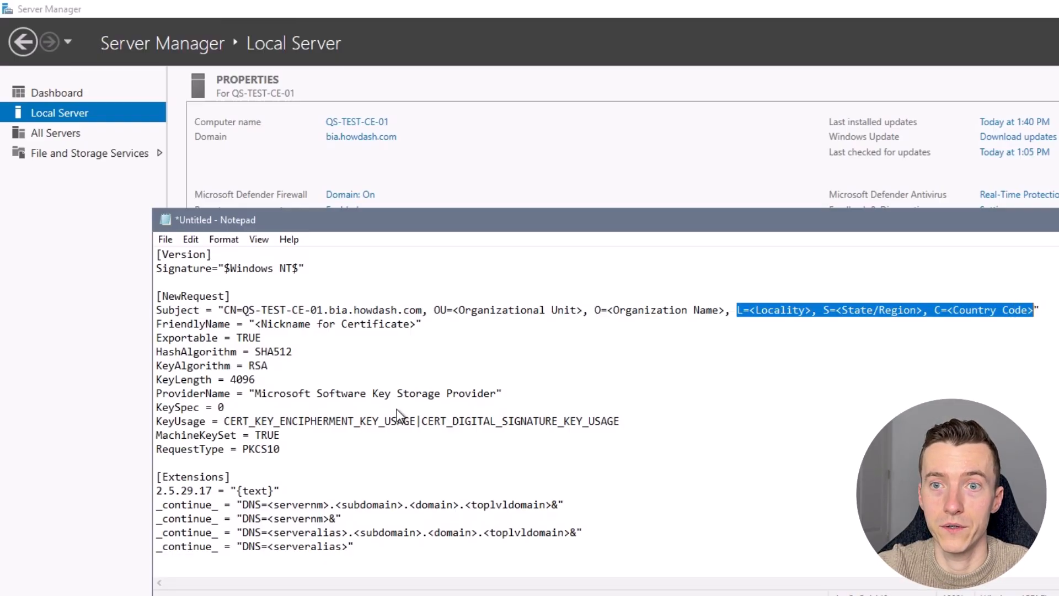
{"action": "left_click_drag", "start_coordinate": [230, 310], "coordinate": [422, 311]}
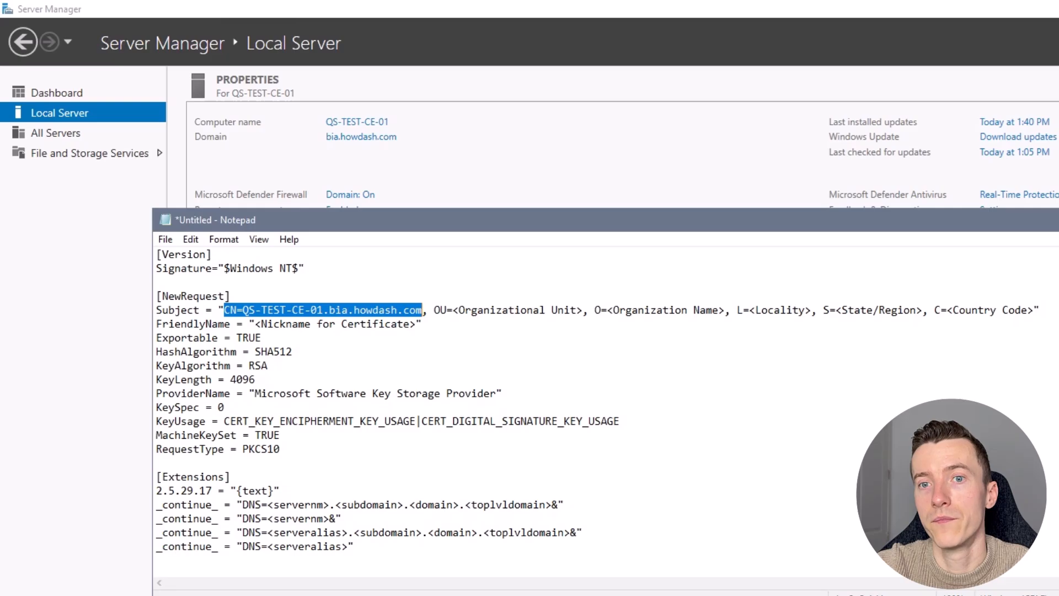
{"action": "left_click_drag", "start_coordinate": [434, 310], "coordinate": [1033, 310]}
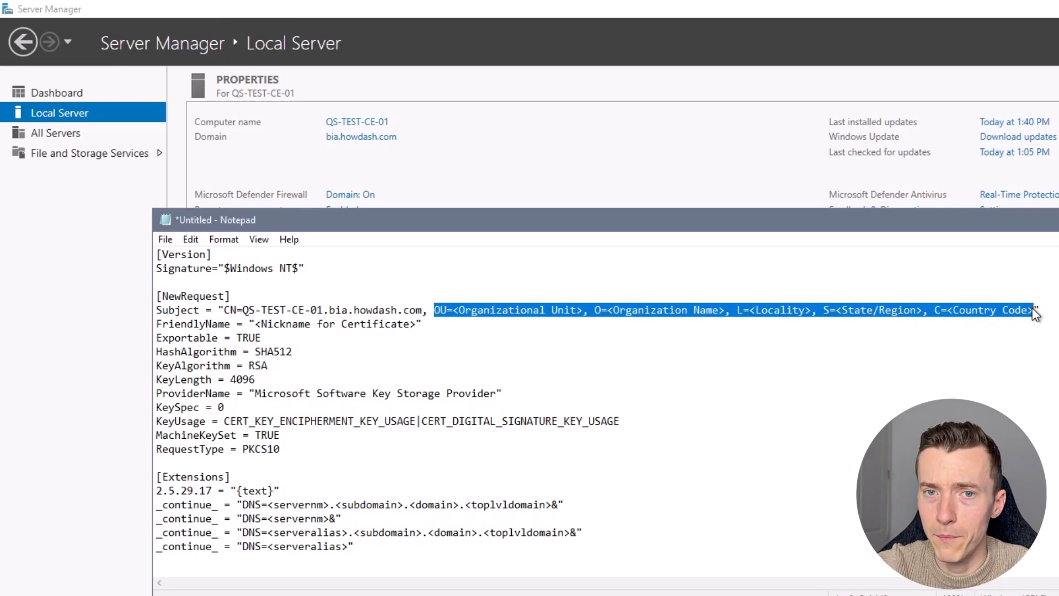
{"action": "type", "text": "OU=Business Intelligence & Analytics, O=howdash, L=Alpharetta, S=GA, C=US"}
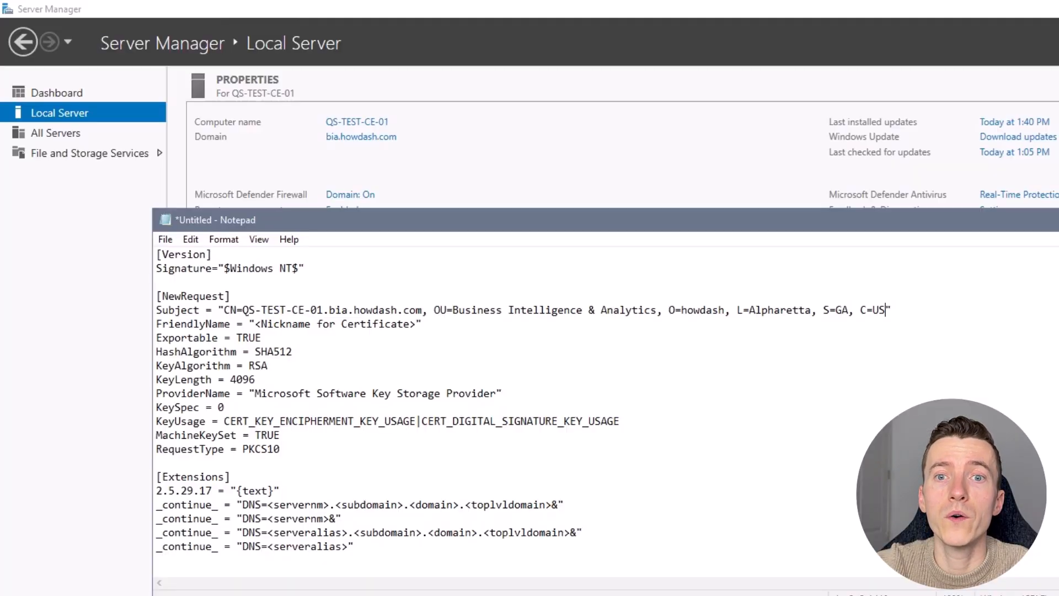
- Remove the OU, O, L, S and C attributes from the Subject line, leaving only the CN, and put them back
{"action": "left_click", "coordinate": [422, 310], "text": "shift"}
{"action": "key", "text": "ctrl+c"}
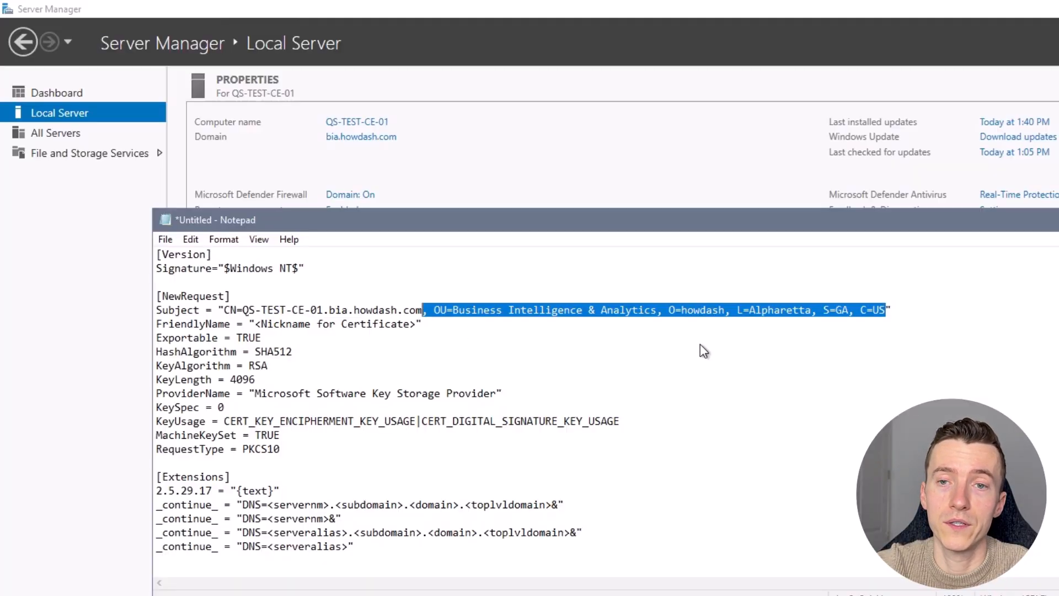
{"action": "key", "text": "BackSpace"}
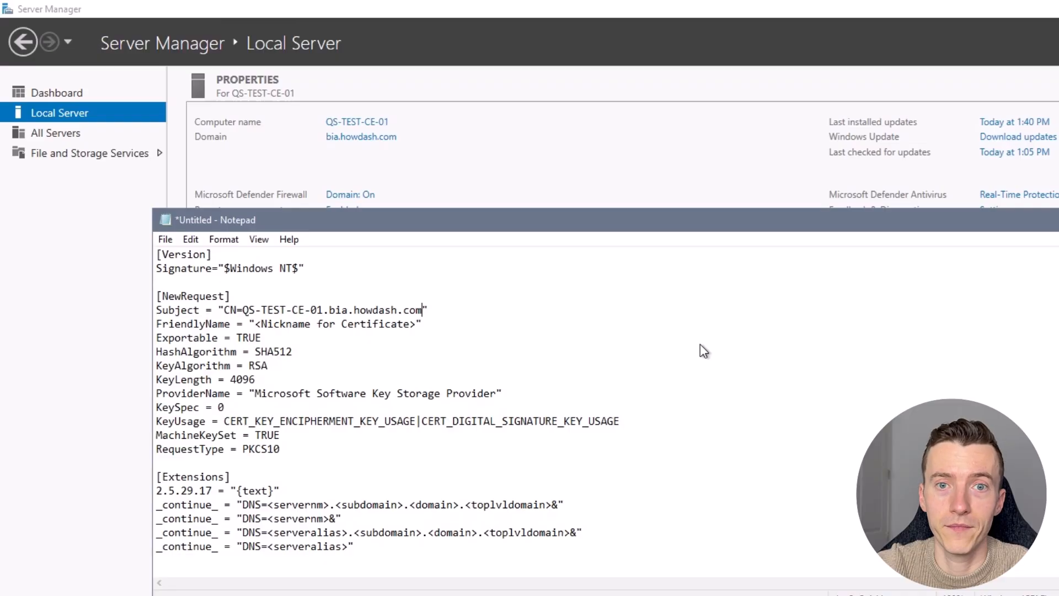
{"action": "type", "text": ","}
{"action": "key", "text": "ctrl+v"}
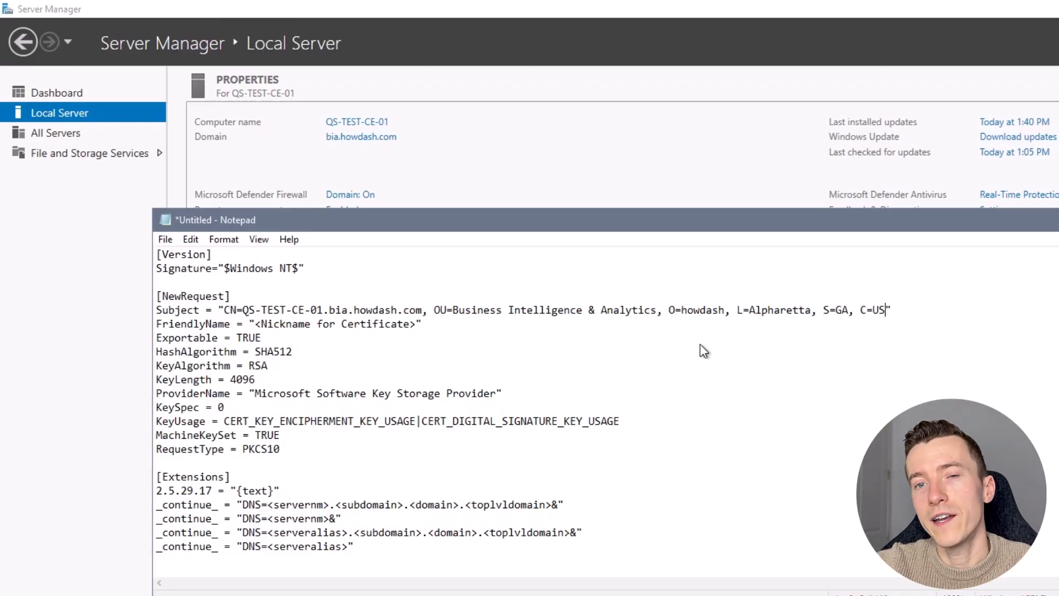
- Select the FriendlyName placeholder, and check the QS-TEST-CE-01.bia.howdash.com certificate's friendly name among the local computer's Personal certificates in CertificatesConsole
{"action": "left_click_drag", "start_coordinate": [257, 326], "coordinate": [412, 329]}
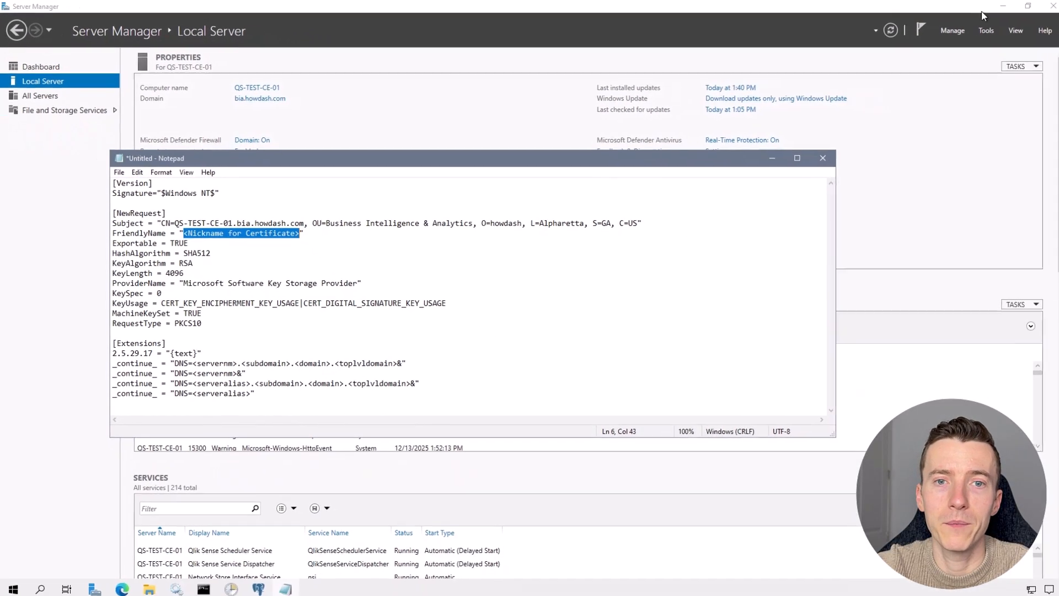
{"action": "left_click", "coordinate": [1001, 6]}
{"action": "double_click", "coordinate": [37, 123]}
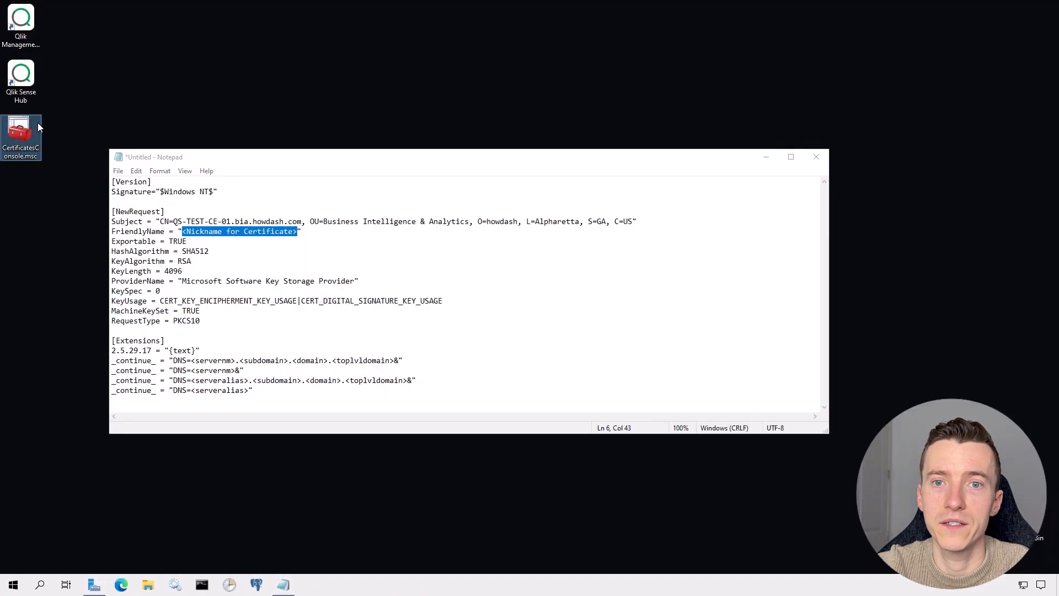
{"action": "left_click", "coordinate": [453, 362]}
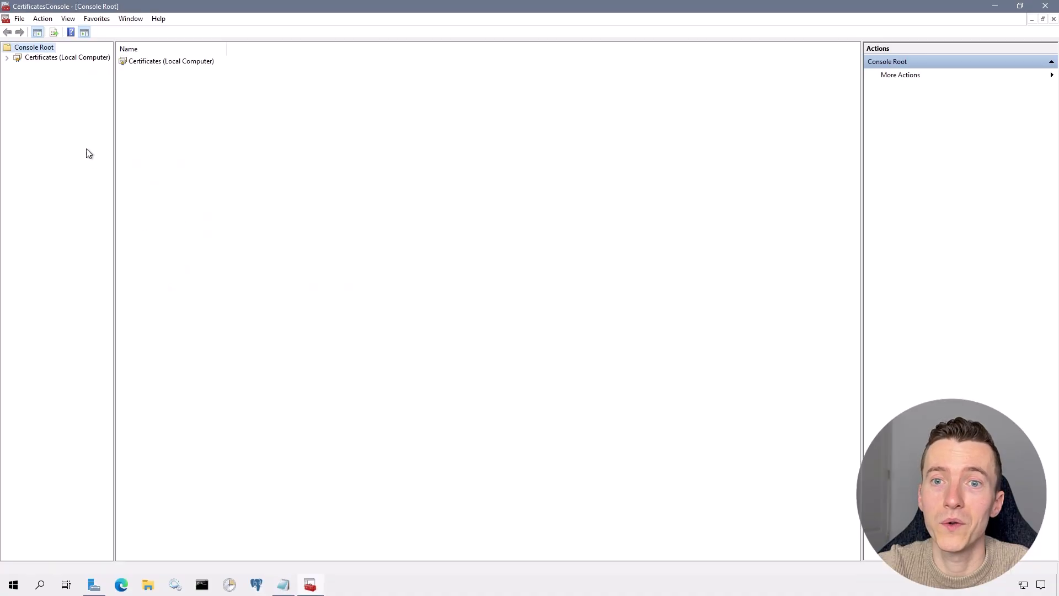
{"action": "left_click", "coordinate": [7, 58]}
{"action": "left_click", "coordinate": [17, 67]}
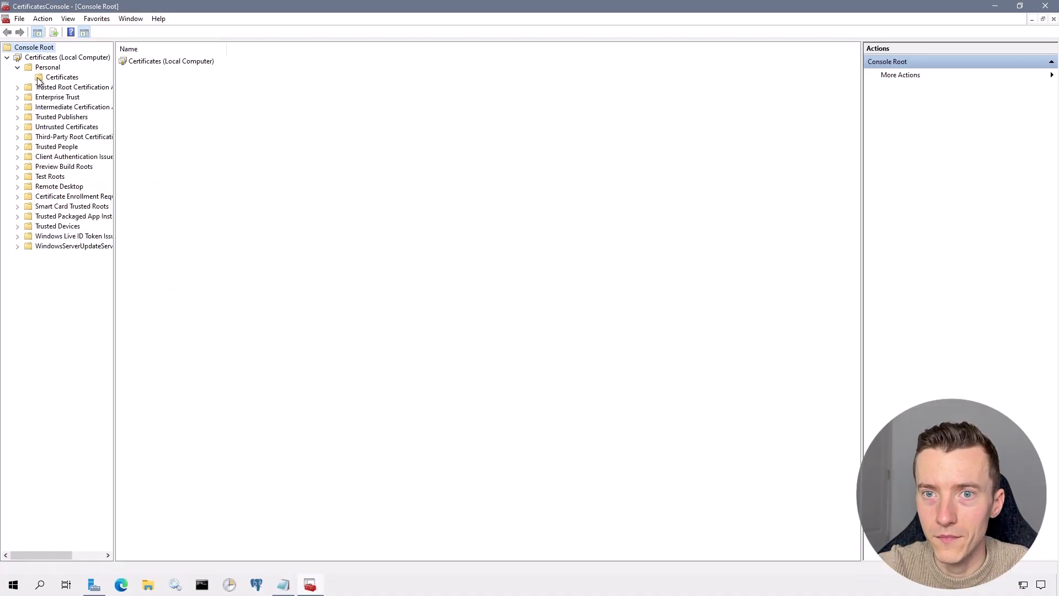
{"action": "left_click", "coordinate": [61, 78]}
{"action": "left_click", "coordinate": [147, 82]}
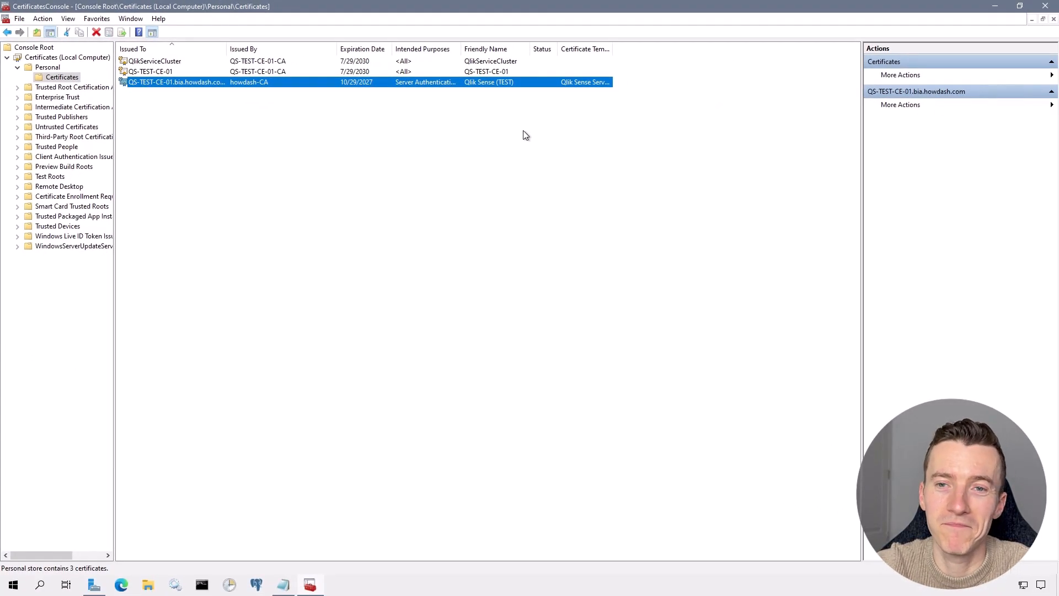
{"action": "left_click", "coordinate": [1046, 7]}
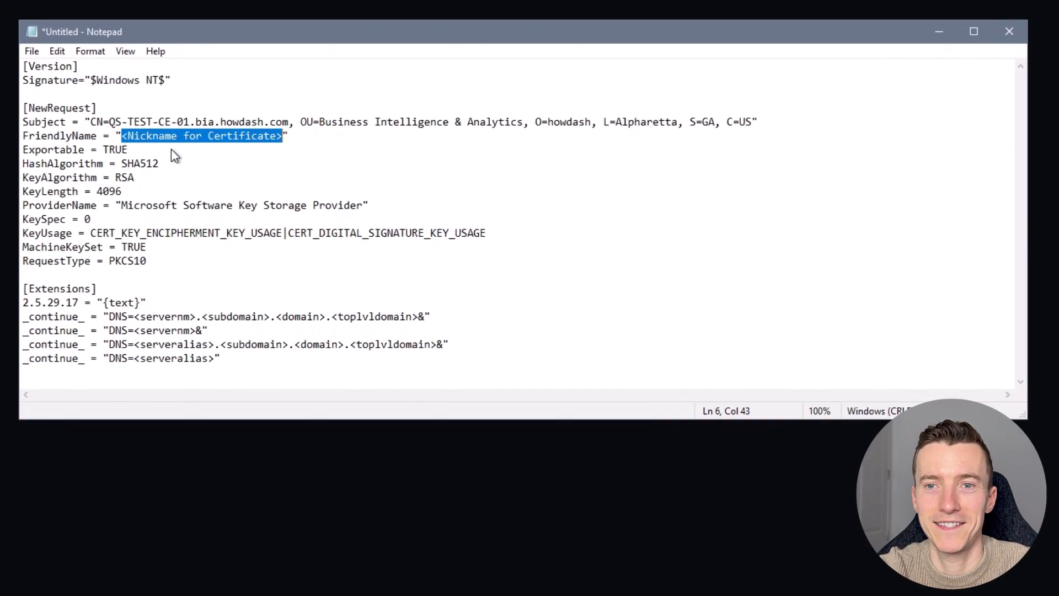
- Set FriendlyName to "Qlik Sense (TEST)" in the Notepad template and select that whole line
{"action": "type", "text": "Qlik Sense "}
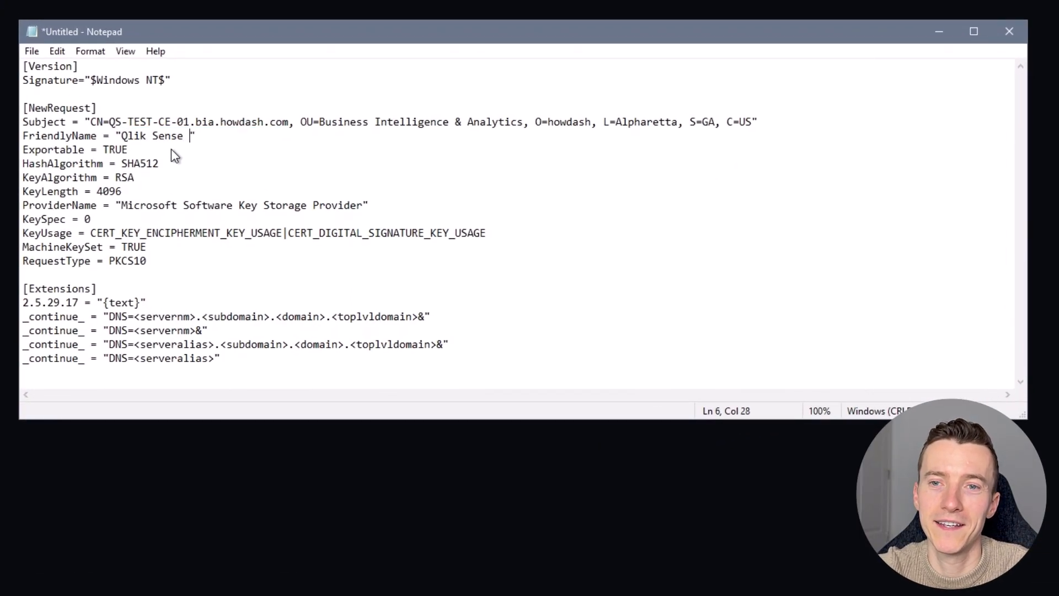
{"action": "type", "text": "(TEST)"}
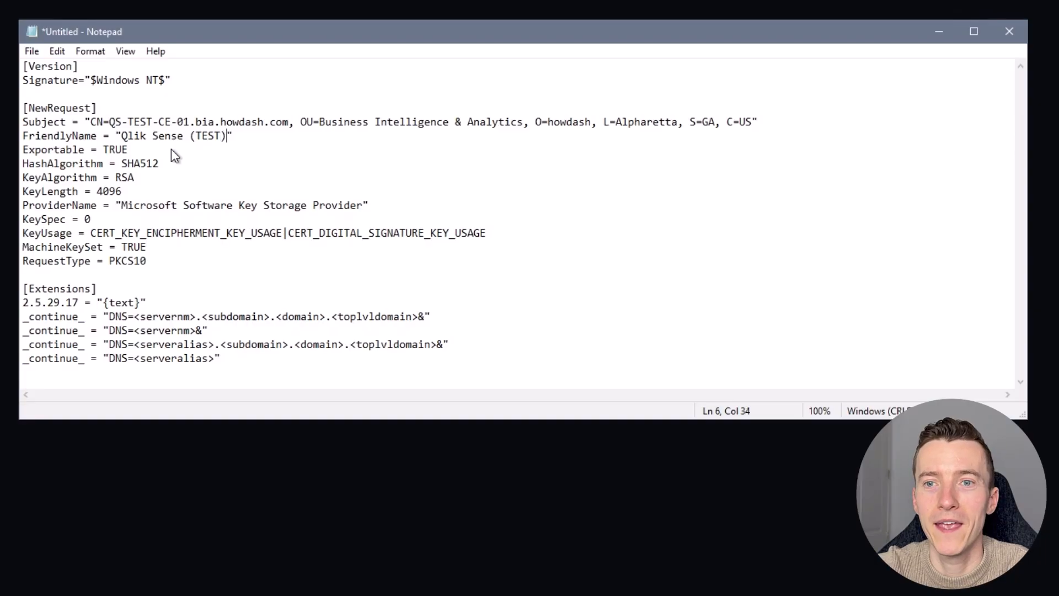
{"action": "left_click", "coordinate": [240, 136]}
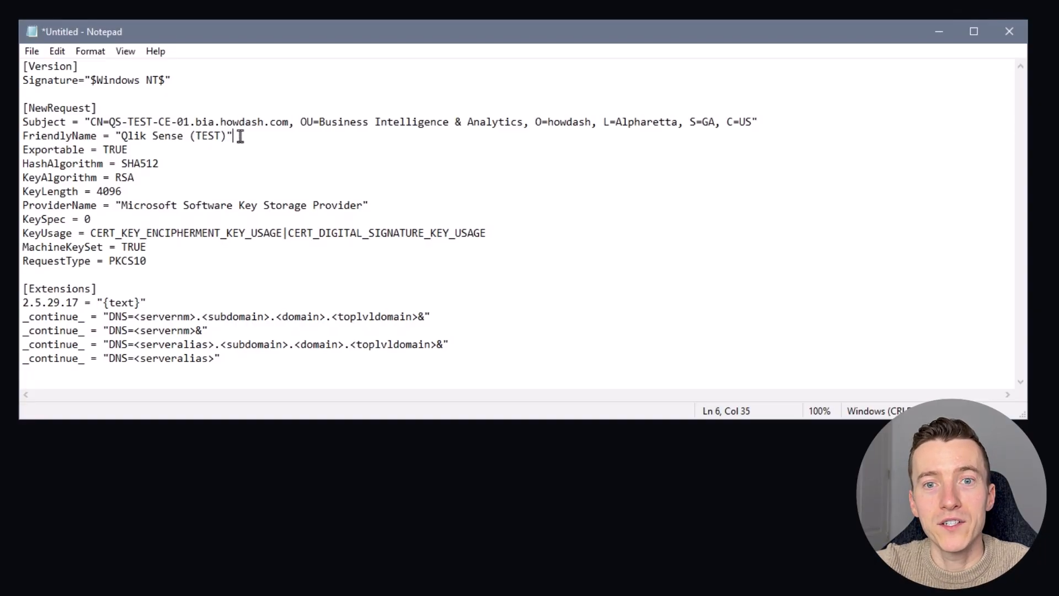
{"action": "key", "text": "shift+Home"}
{"action": "key", "text": "ctrl+c"}
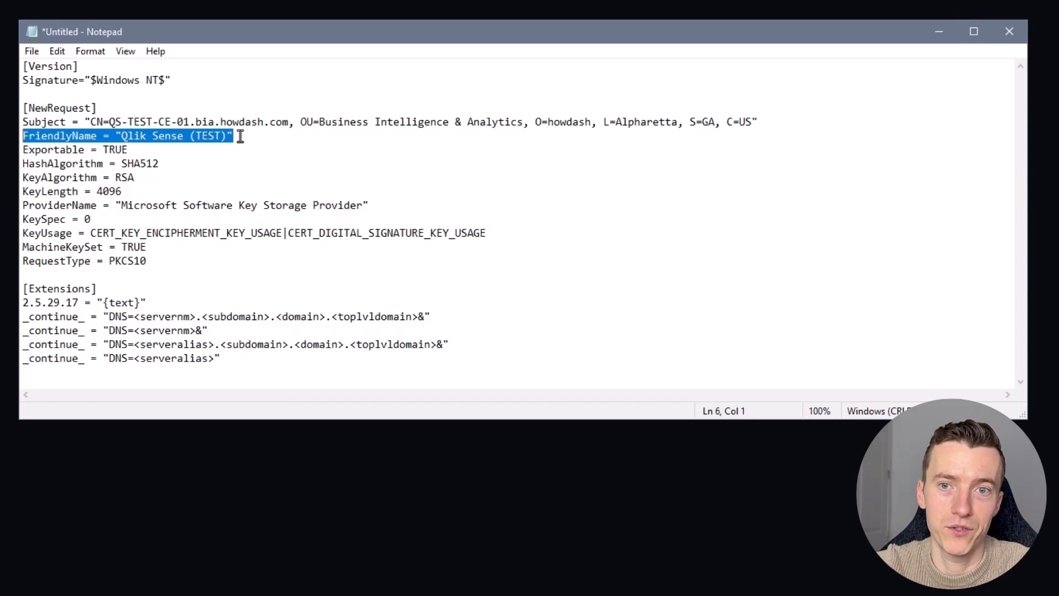
- Remove the FriendlyName line from the [NewRequest] section and put it back below the Subject line
{"action": "key", "text": "BackSpace"}
{"action": "key", "text": "BackSpace"}
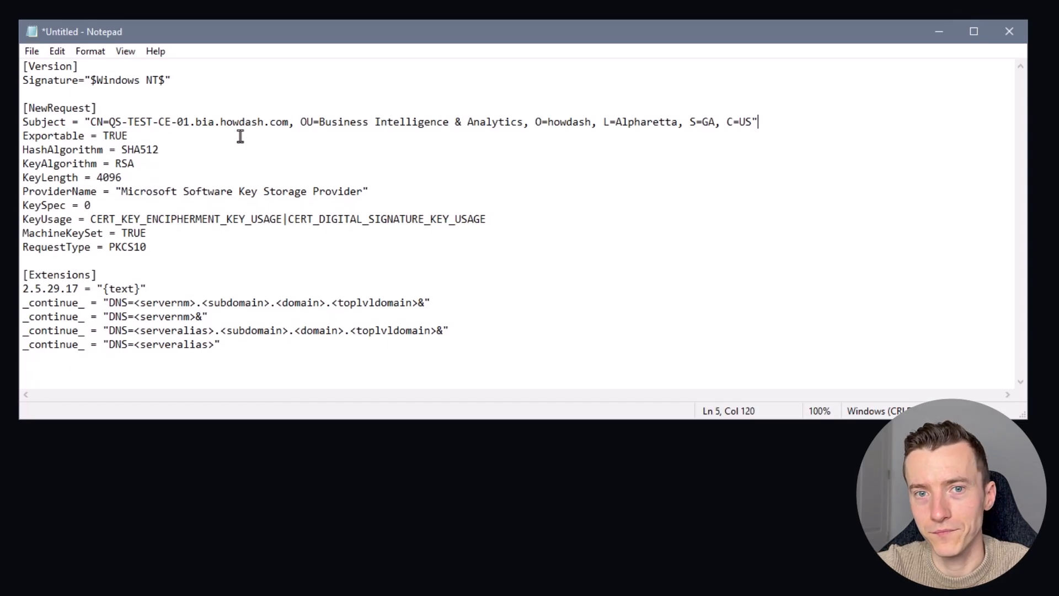
{"action": "key", "text": "Return"}
{"action": "key", "text": "ctrl+v"}
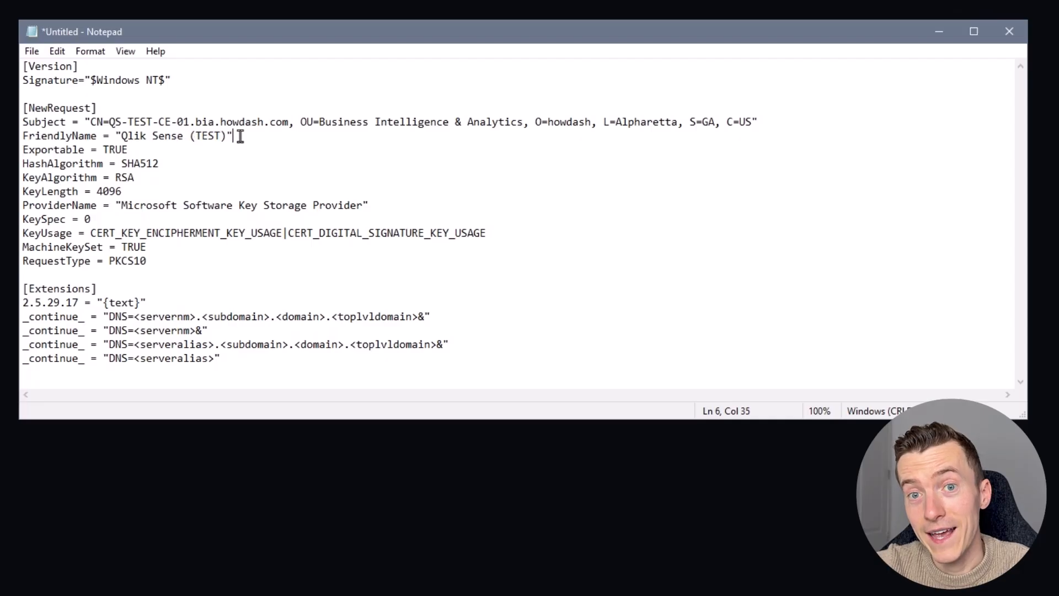
- Examine the Exportable setting and the server name and server alias placeholders in the [Extensions] DNS entries
{"action": "double_click", "coordinate": [83, 149]}
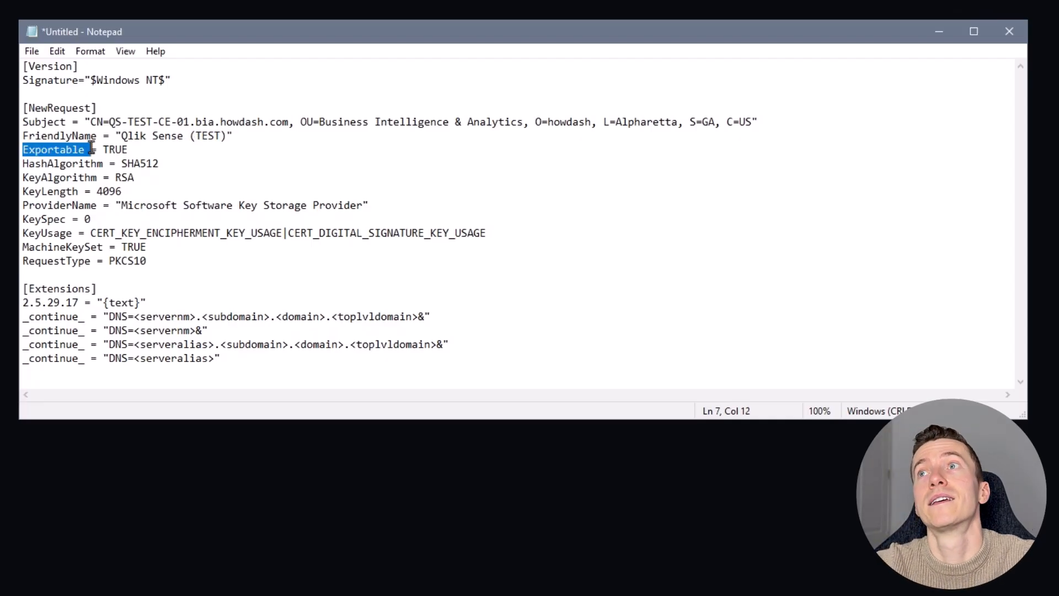
{"action": "left_click", "coordinate": [333, 153]}
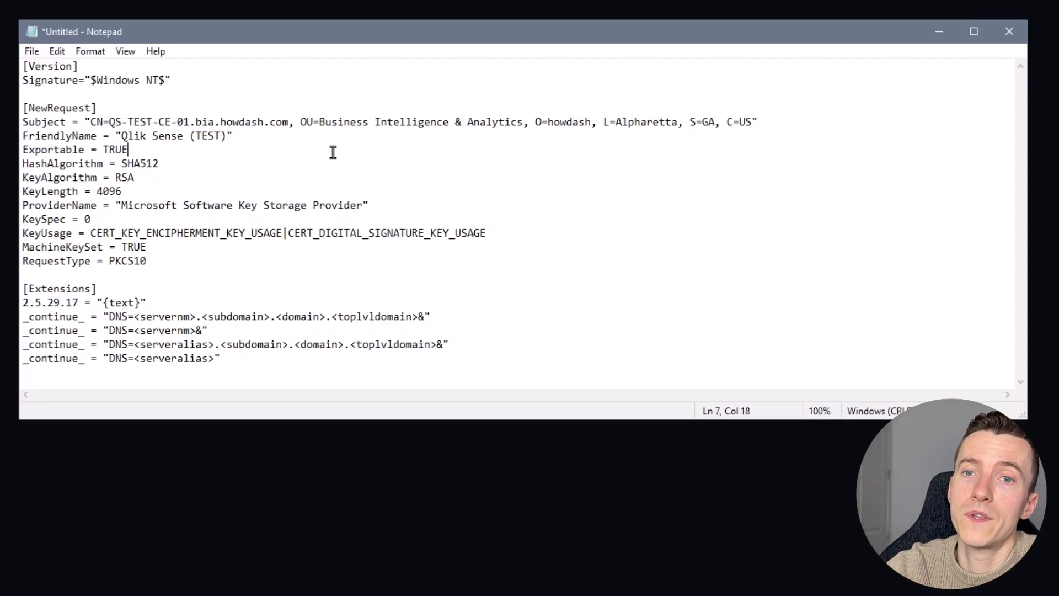
{"action": "double_click", "coordinate": [111, 150]}
{"action": "left_click", "coordinate": [151, 149]}
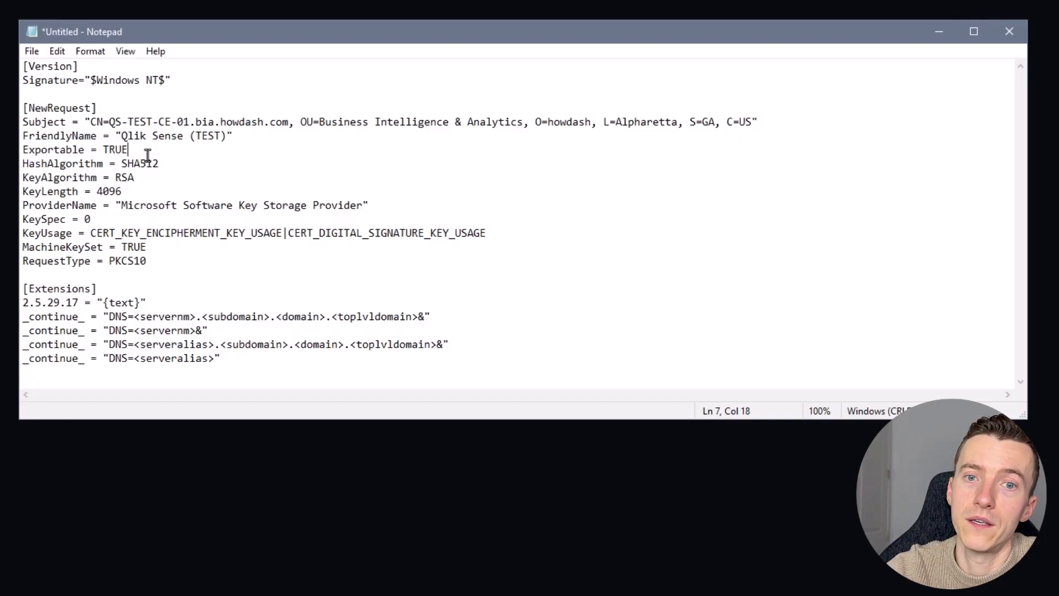
{"action": "double_click", "coordinate": [120, 150]}
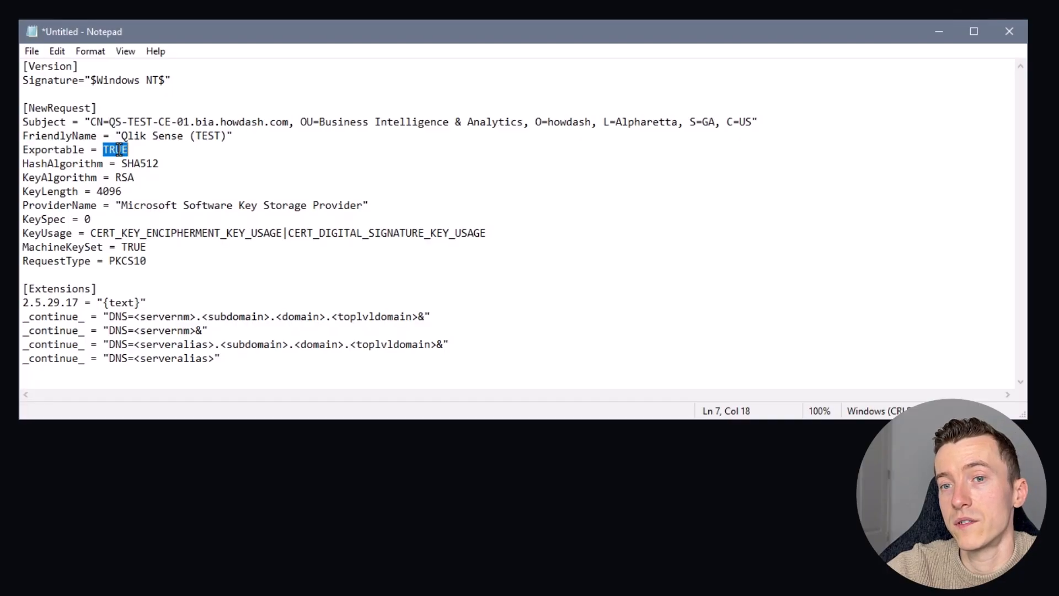
{"action": "left_click", "coordinate": [151, 157]}
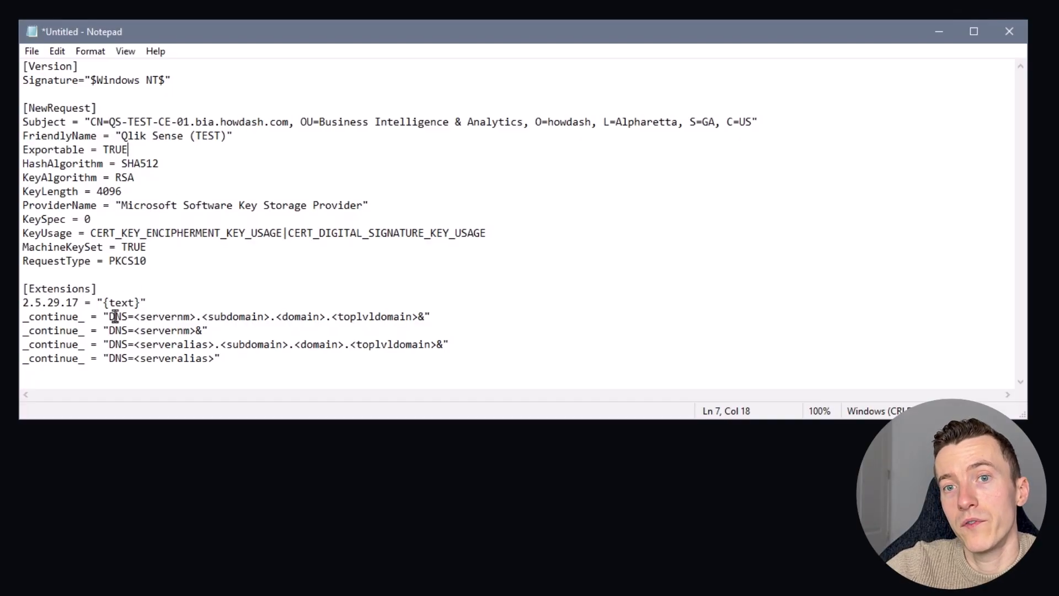
{"action": "left_click_drag", "start_coordinate": [134, 316], "coordinate": [417, 316]}
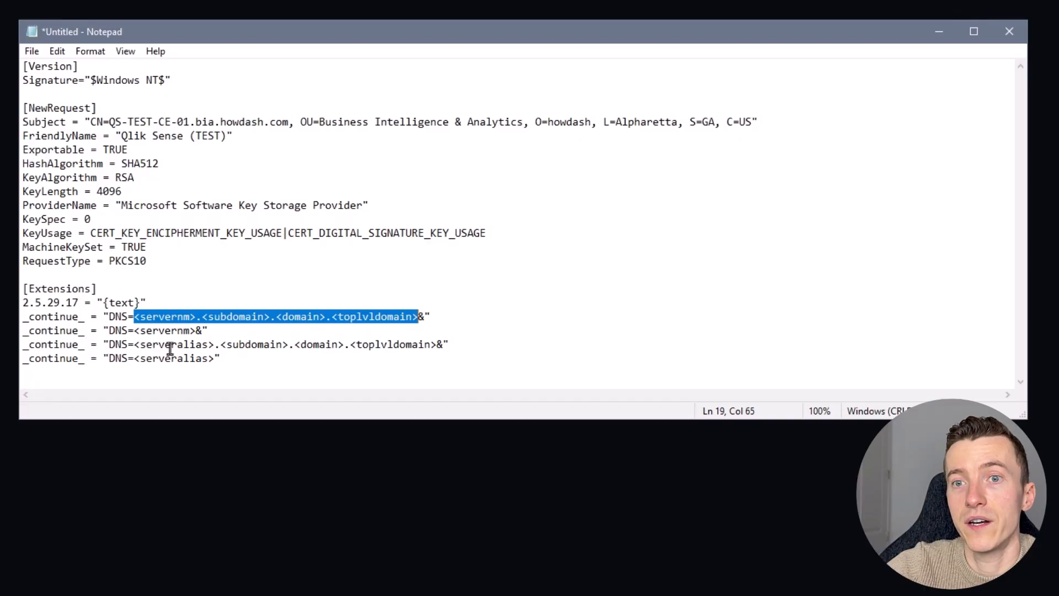
{"action": "left_click_drag", "start_coordinate": [177, 345], "coordinate": [207, 359]}
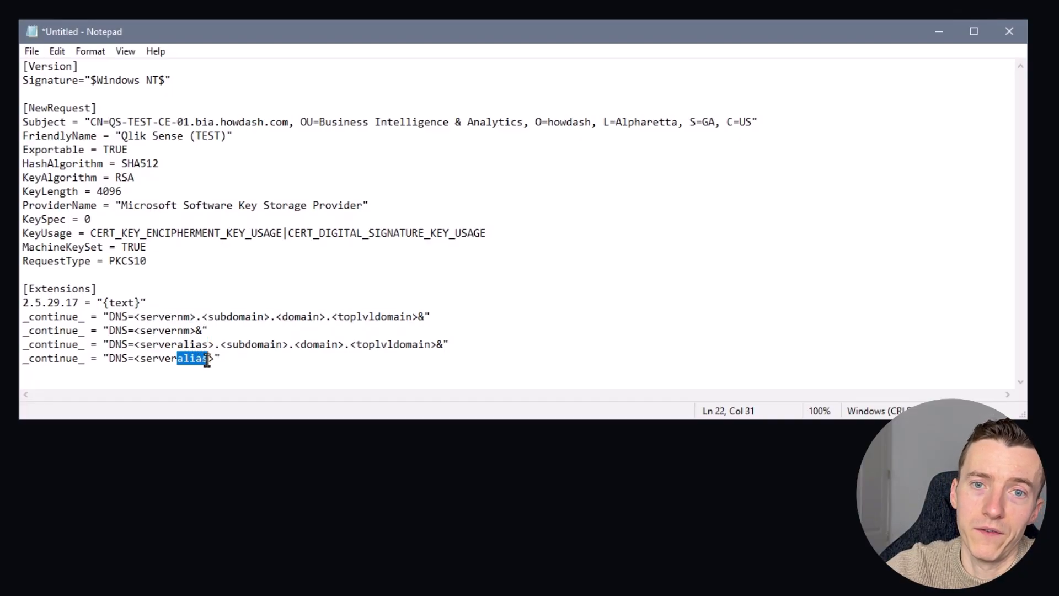
{"action": "left_click", "coordinate": [209, 359]}
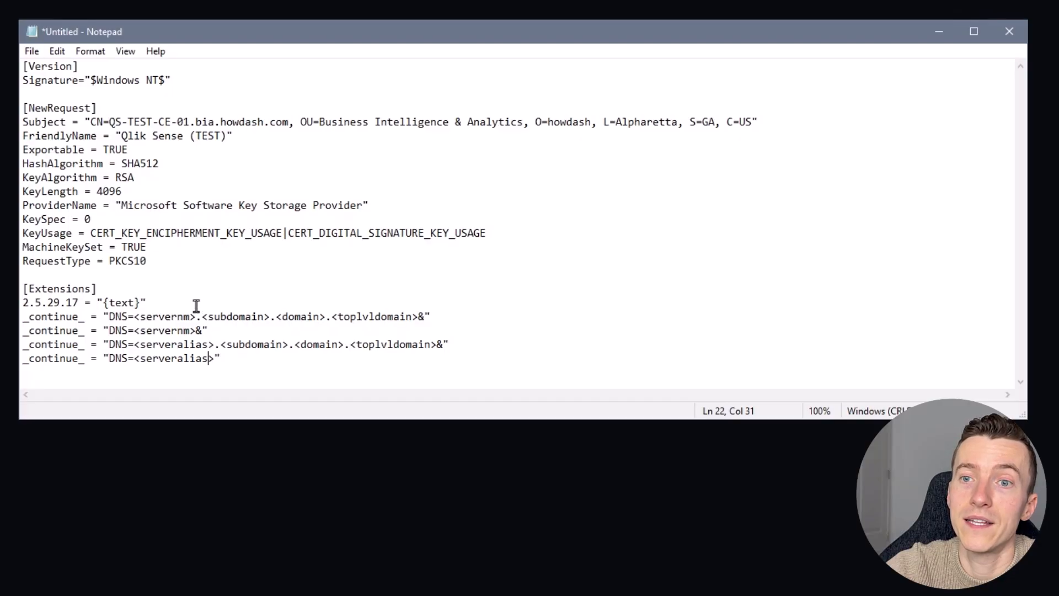
- Replace the placeholders in the first DNS entry with QS-TEST-CE-01.bia.howdash.com copied from the Subject's CN, keeping the trailing &
{"action": "left_click_drag", "start_coordinate": [134, 317], "coordinate": [420, 321]}
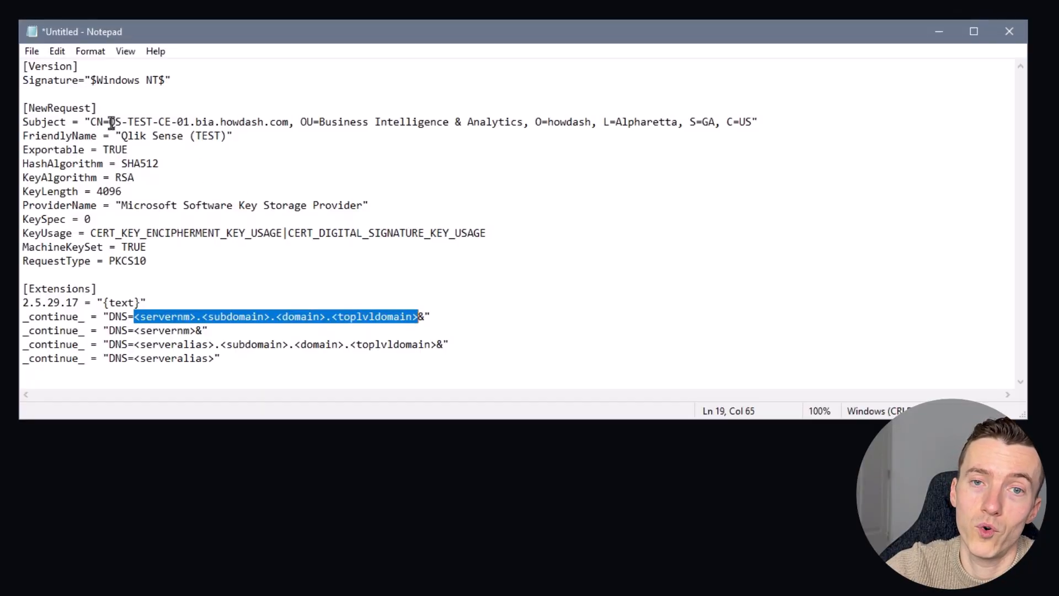
{"action": "left_click_drag", "start_coordinate": [111, 122], "coordinate": [288, 125]}
{"action": "key", "text": "ctrl+c"}
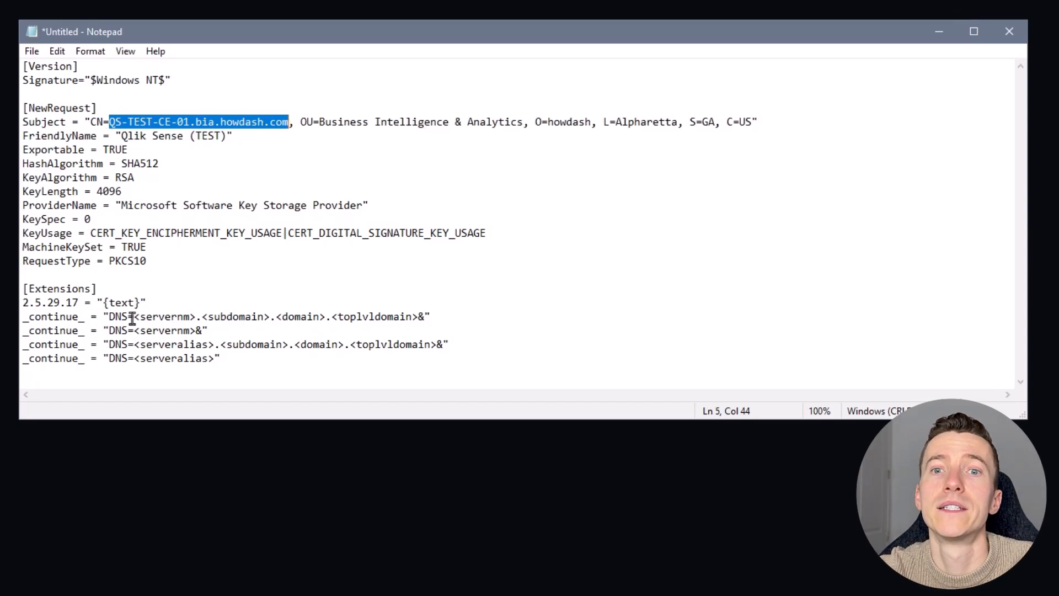
{"action": "left_click_drag", "start_coordinate": [134, 318], "coordinate": [419, 320]}
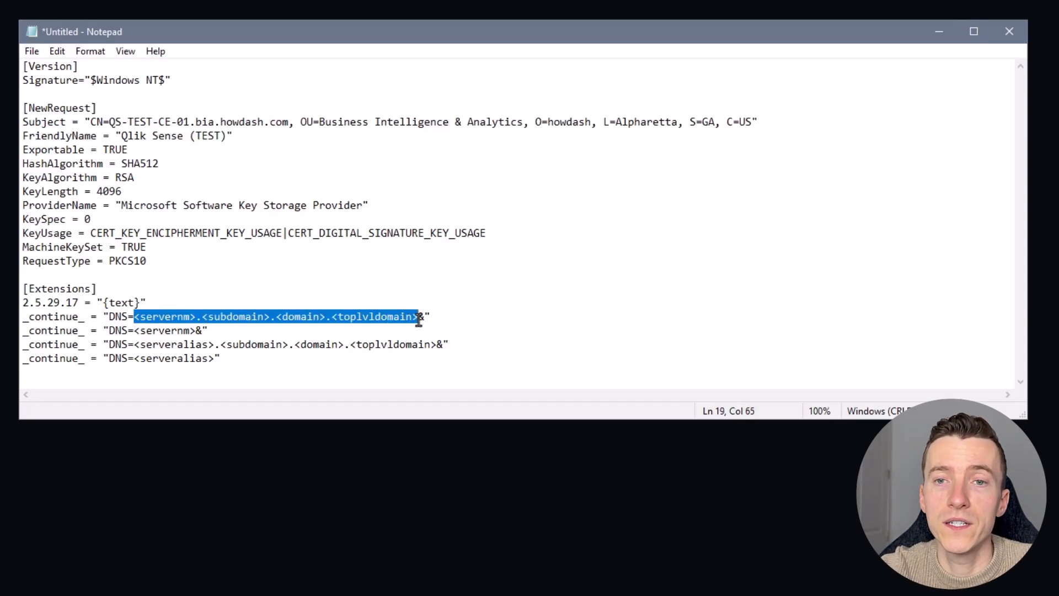
{"action": "key", "text": "ctrl+v"}
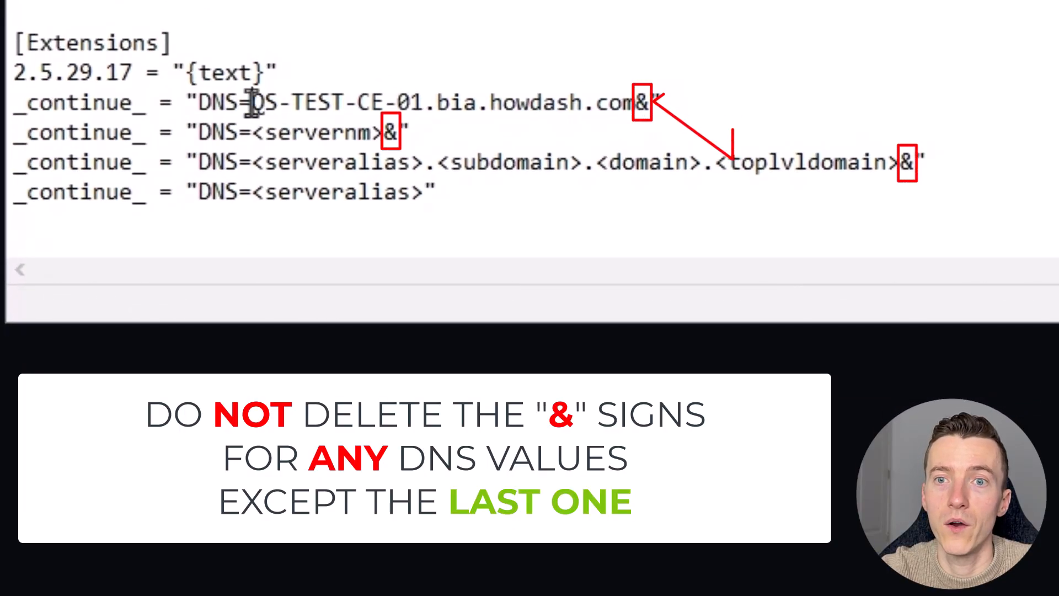
- Replace the <servernm> placeholder in the second DNS entry with QS-TEST-CE-01 copied from the first entry, keeping the trailing &
{"action": "left_click_drag", "start_coordinate": [252, 104], "coordinate": [420, 103]}
{"action": "key", "text": "ctrl+c"}
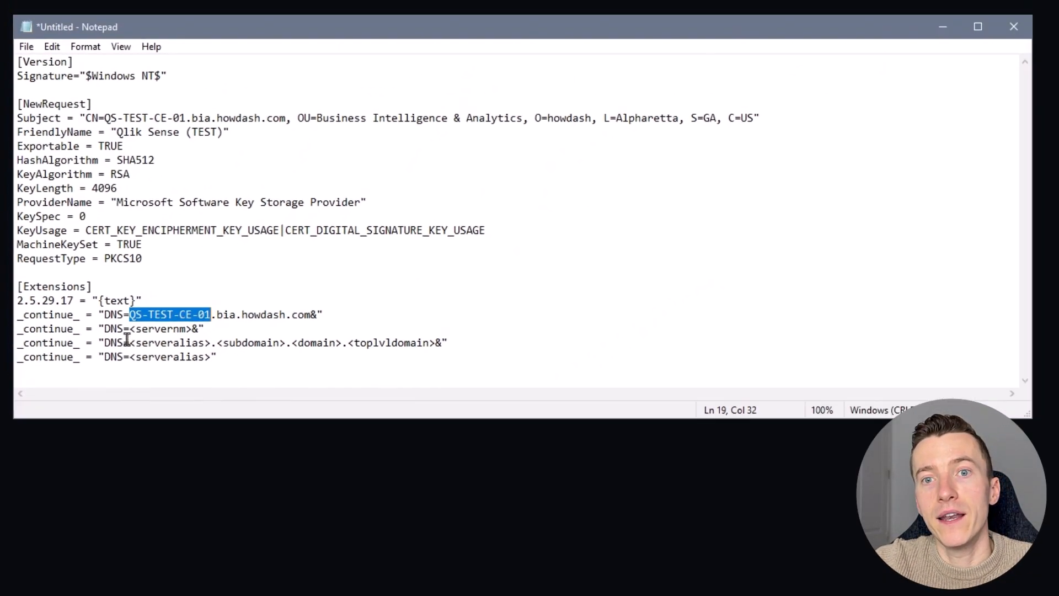
{"action": "left_click", "coordinate": [253, 133]}
{"action": "left_click_drag", "start_coordinate": [128, 331], "coordinate": [190, 331]}
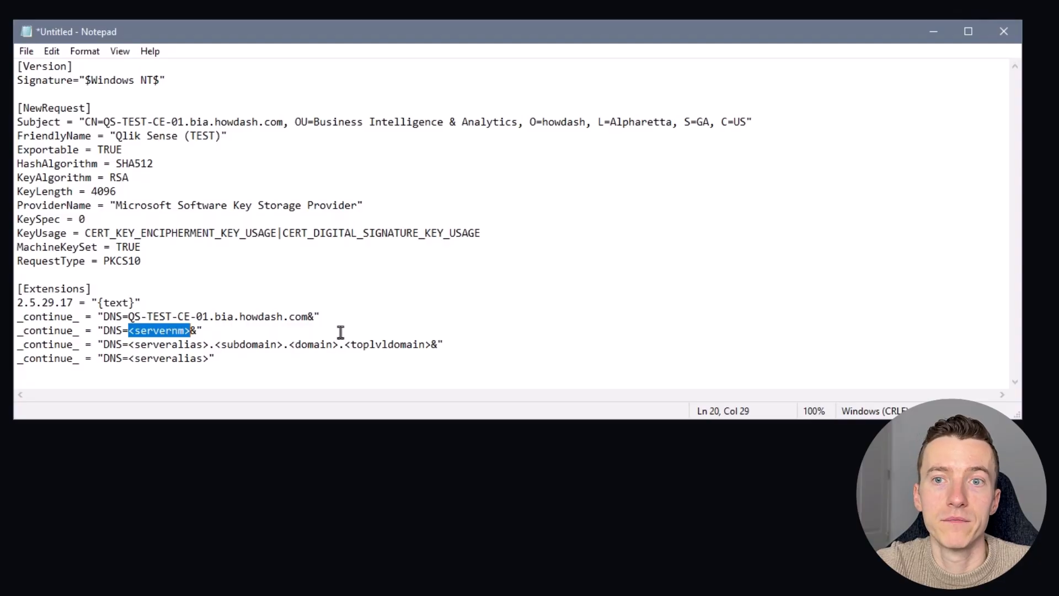
{"action": "key", "text": "ctrl+v"}
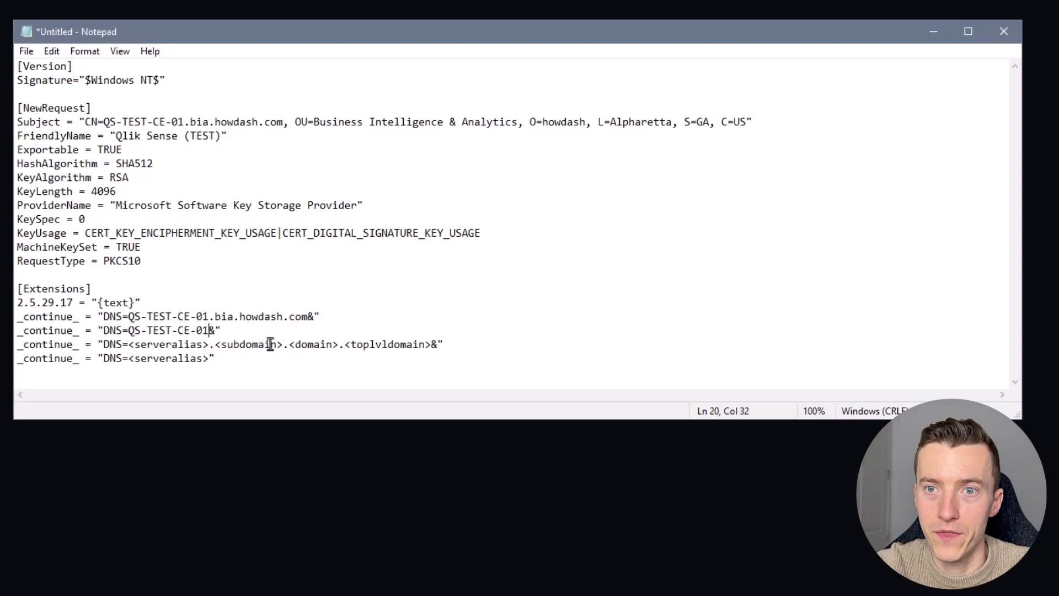
- Replace the placeholders in the third DNS entry with the alias bia-test.bia.howdash.com, keeping the trailing &
{"action": "left_click_drag", "start_coordinate": [209, 316], "coordinate": [309, 318]}
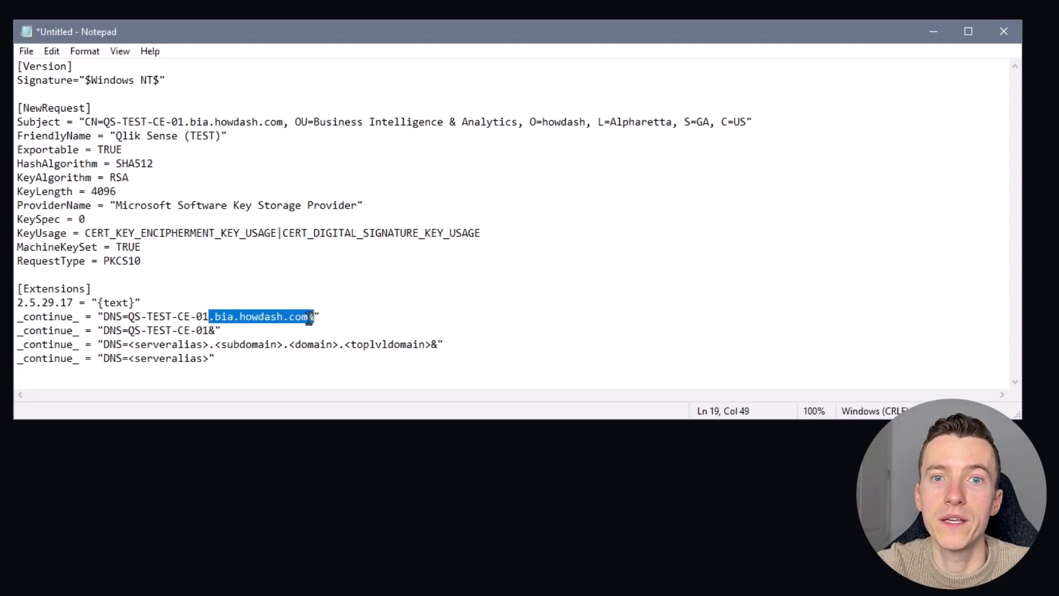
{"action": "left_click_drag", "start_coordinate": [129, 344], "coordinate": [436, 352]}
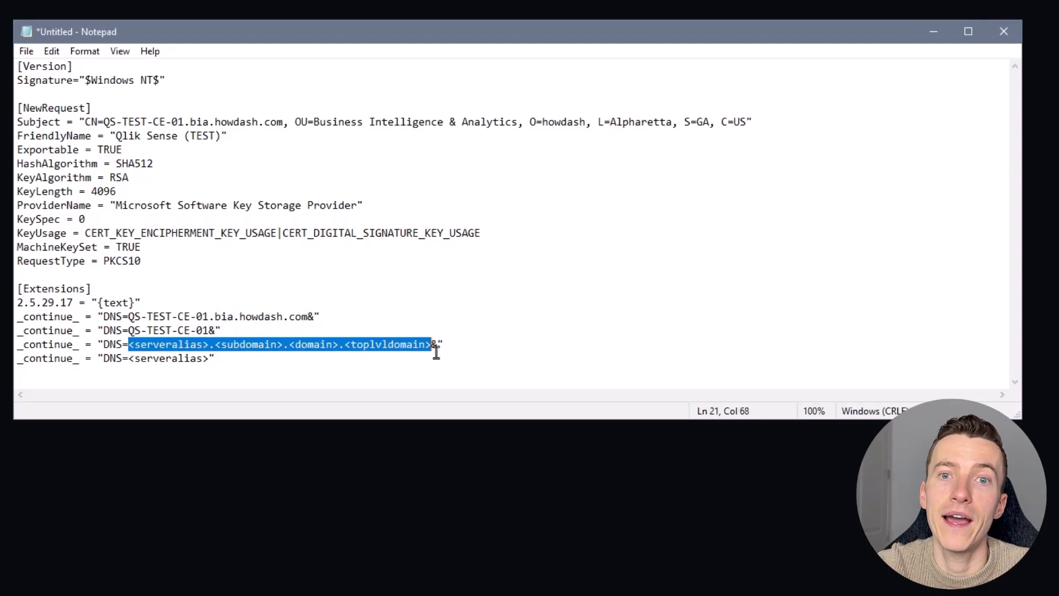
{"action": "type", "text": "bia-tes"}
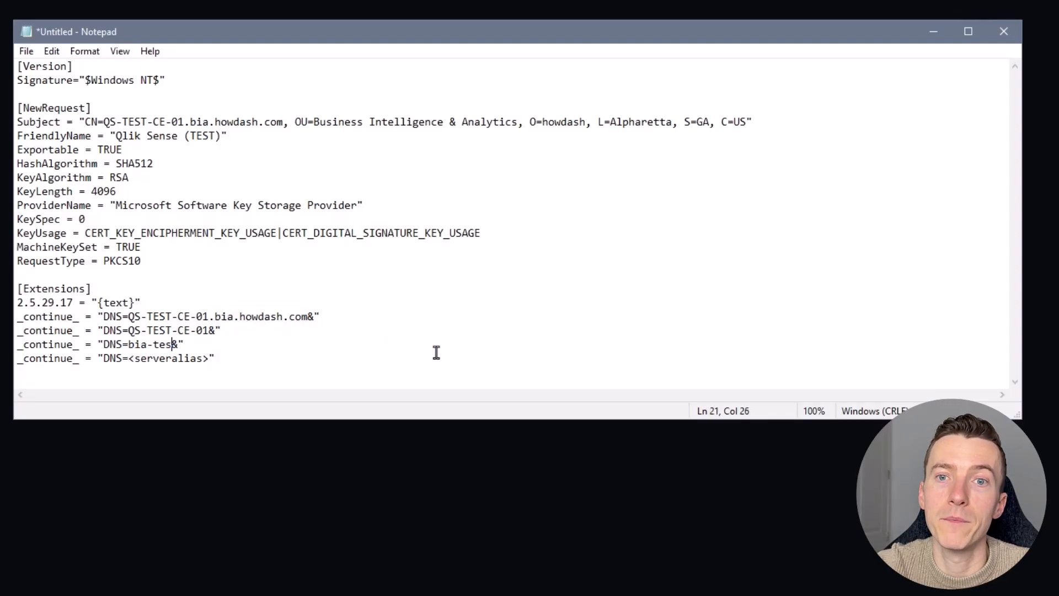
{"action": "type", "text": "t..bia.howdash.com"}
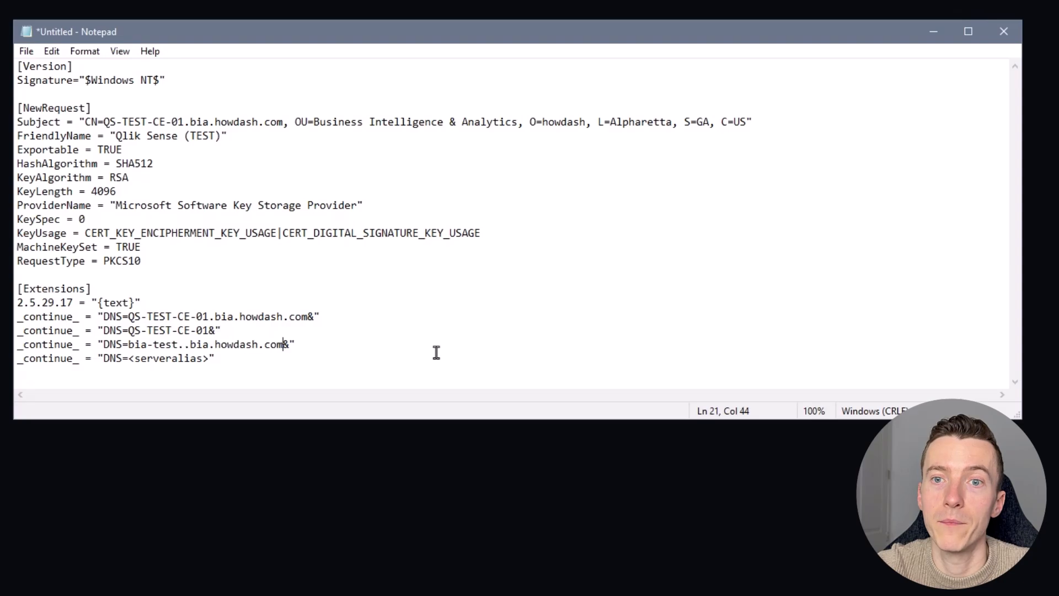
{"action": "key", "text": "Left"}
{"action": "key", "text": "Left"}
{"action": "key", "text": "Left"}
{"action": "key", "text": "Left"}
{"action": "key", "text": "Left"}
{"action": "key", "text": "Left"}
{"action": "key", "text": "Left"}
{"action": "key", "text": "Left"}
{"action": "key", "text": "Left"}
{"action": "key", "text": "Left"}
{"action": "key", "text": "Left"}
{"action": "key", "text": "Left"}
{"action": "key", "text": "Left"}
{"action": "key", "text": "Left"}
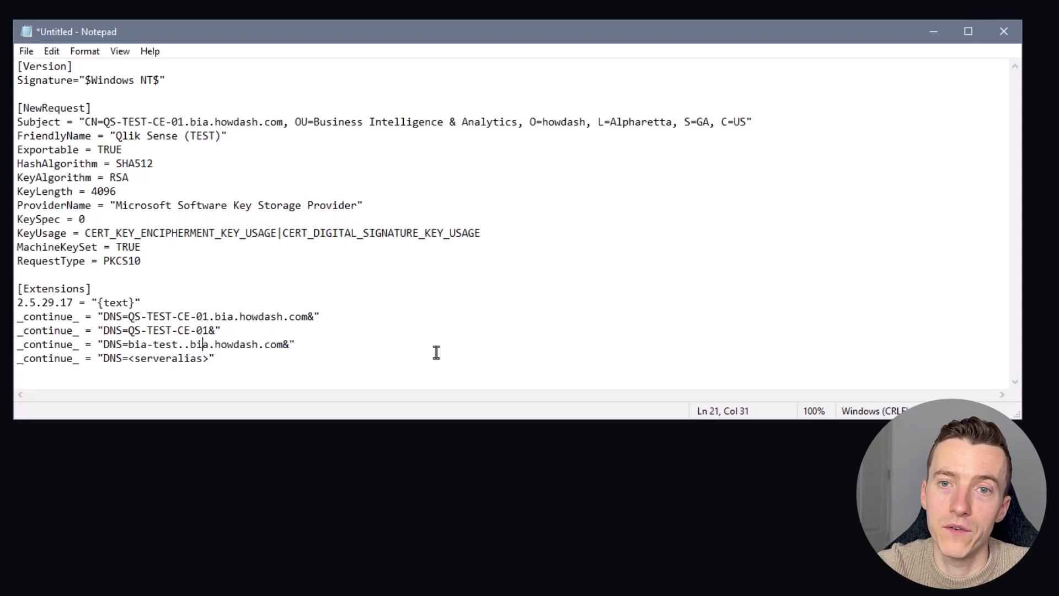
{"action": "key", "text": "BackSpace"}
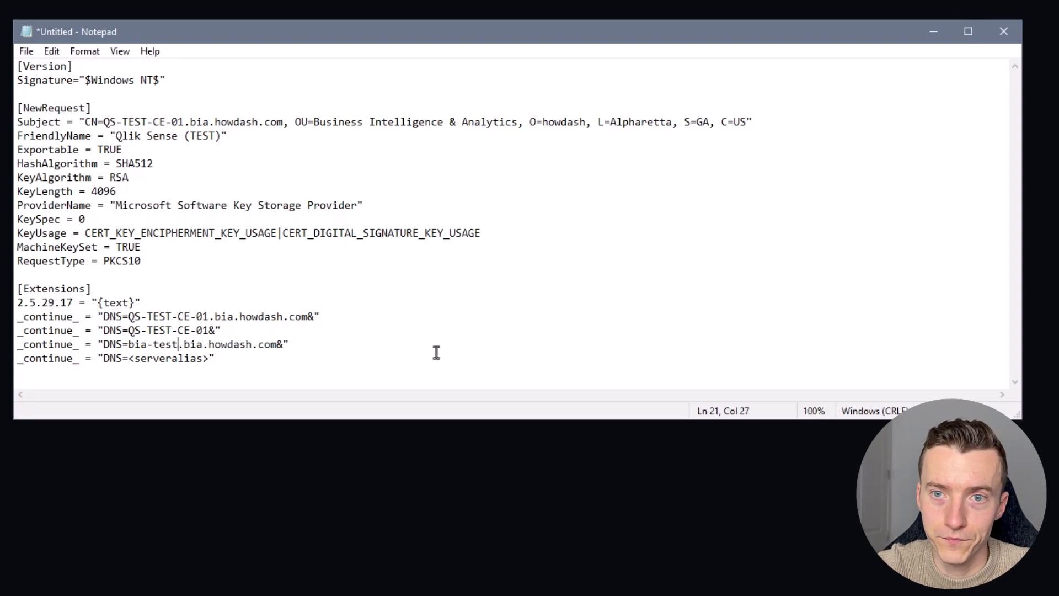
- Copy bia-test from the third DNS entry over the <serveralias> placeholder in the last DNS entry
{"action": "key", "text": "shift+Left"}
{"action": "key", "text": "shift+Left"}
{"action": "key", "text": "shift+Left"}
{"action": "key", "text": "shift+Left"}
{"action": "key", "text": "shift+Left"}
{"action": "key", "text": "shift+Left"}
{"action": "key", "text": "shift+Left"}
{"action": "key", "text": "shift+Left"}
{"action": "key", "text": "shift+Left"}
{"action": "key", "text": "shift+Left"}
{"action": "key", "text": "shift+Left"}
{"action": "key", "text": "shift+Left"}
{"action": "key", "text": "shift+Left"}
{"action": "key", "text": "shift+Right"}
{"action": "key", "text": "shift+Right"}
{"action": "key", "text": "shift+Right"}
{"action": "key", "text": "shift+Right"}
{"action": "key", "text": "shift+Right"}
{"action": "key", "text": "ctrl+c"}
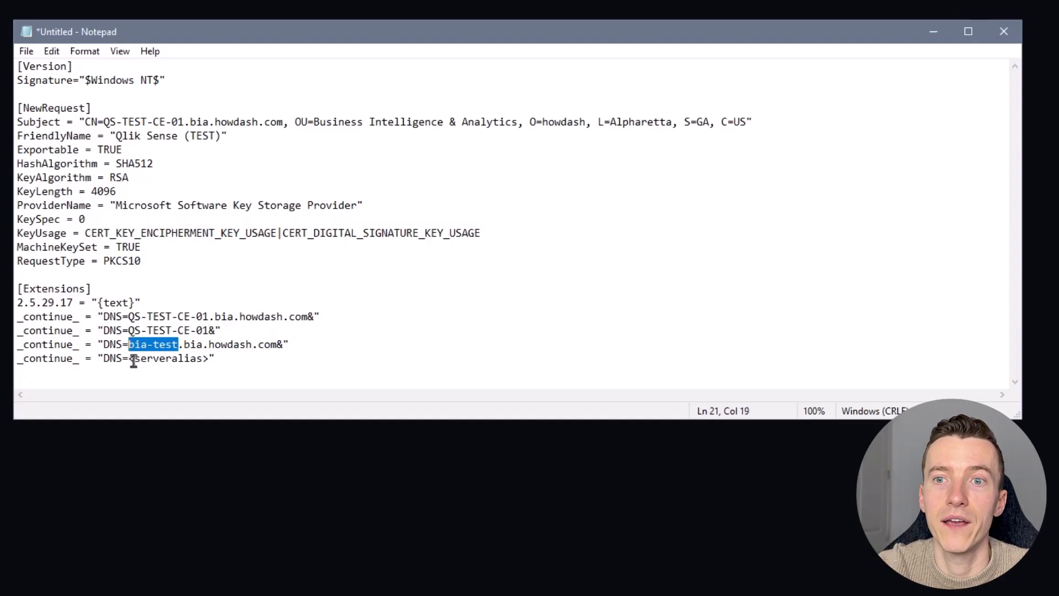
{"action": "left_click_drag", "start_coordinate": [129, 359], "coordinate": [210, 360]}
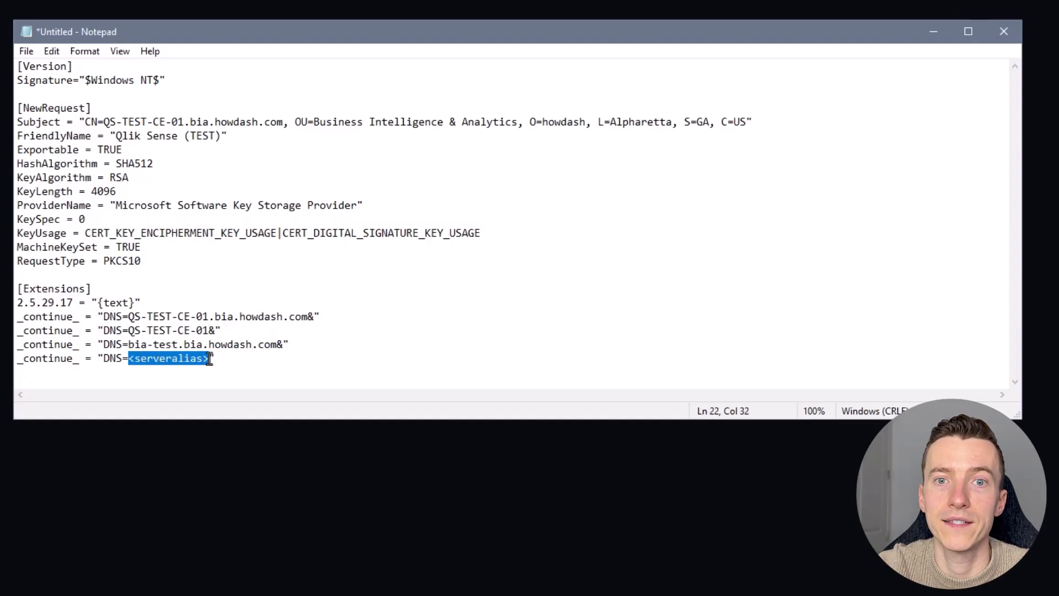
{"action": "key", "text": "ctrl+v"}
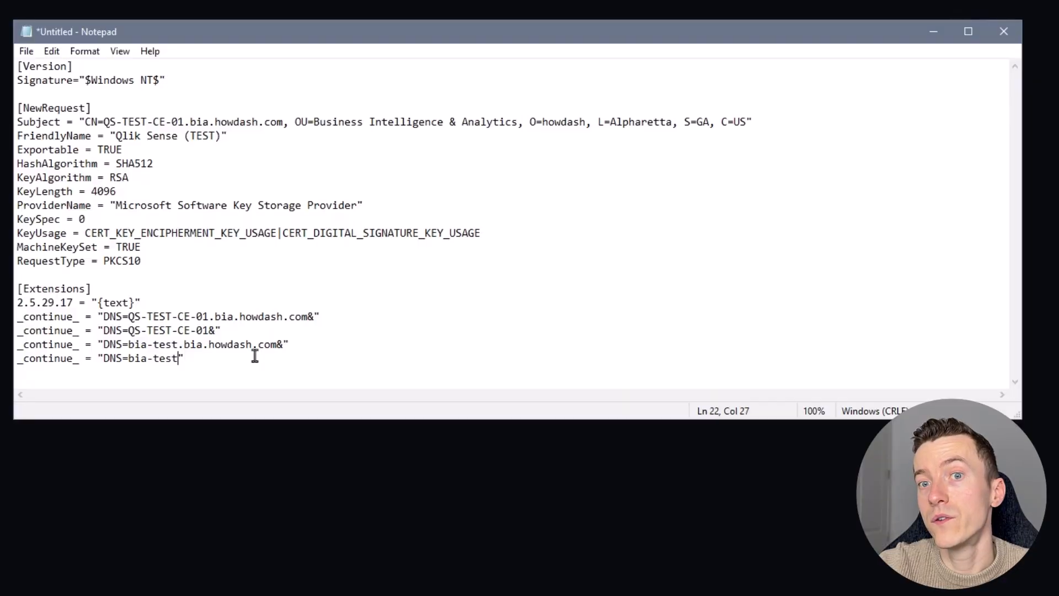
{"action": "left_click", "coordinate": [199, 359]}
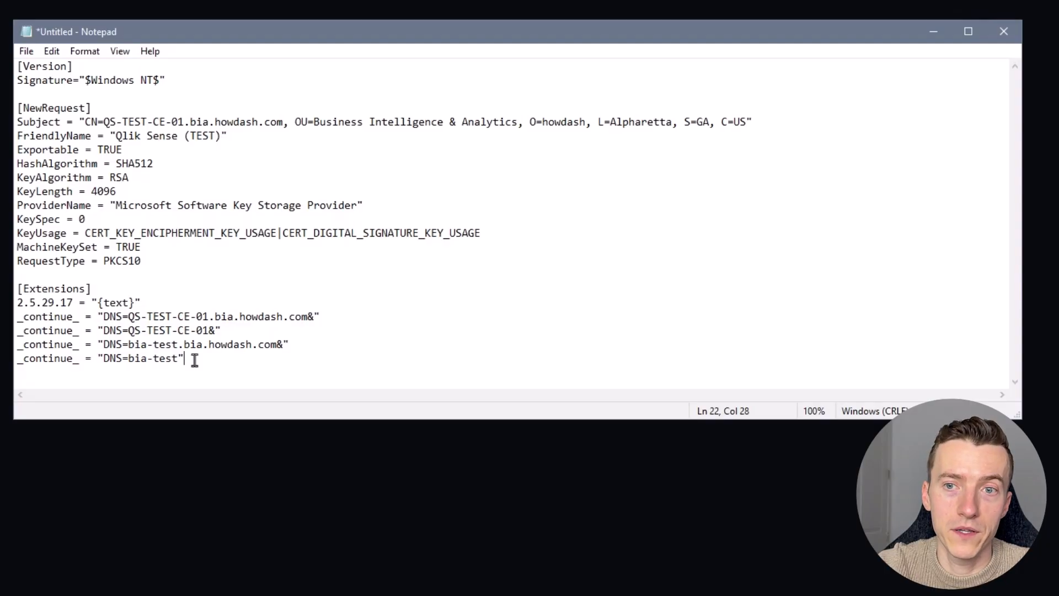
- Remove the two bia-test alias entries and the & after QS-TEST-CE-01, and put them all back
{"action": "left_click_drag", "start_coordinate": [208, 330], "coordinate": [102, 323]}
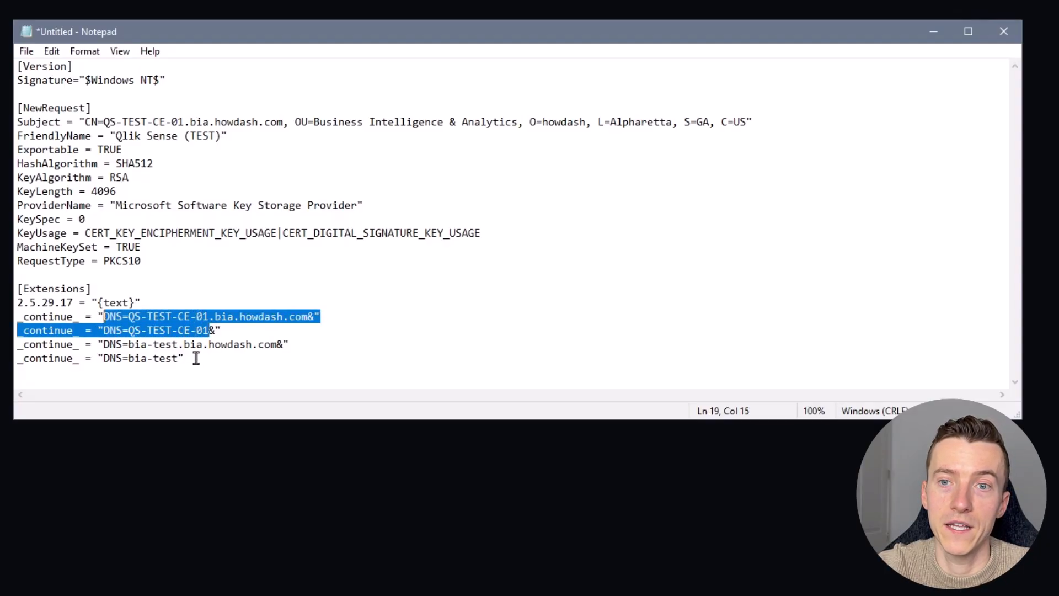
{"action": "left_click_drag", "start_coordinate": [196, 359], "coordinate": [208, 345]}
{"action": "left_click_drag", "start_coordinate": [282, 316], "coordinate": [292, 299]}
{"action": "key", "text": "ctrl+c"}
{"action": "key", "text": "BackSpace"}
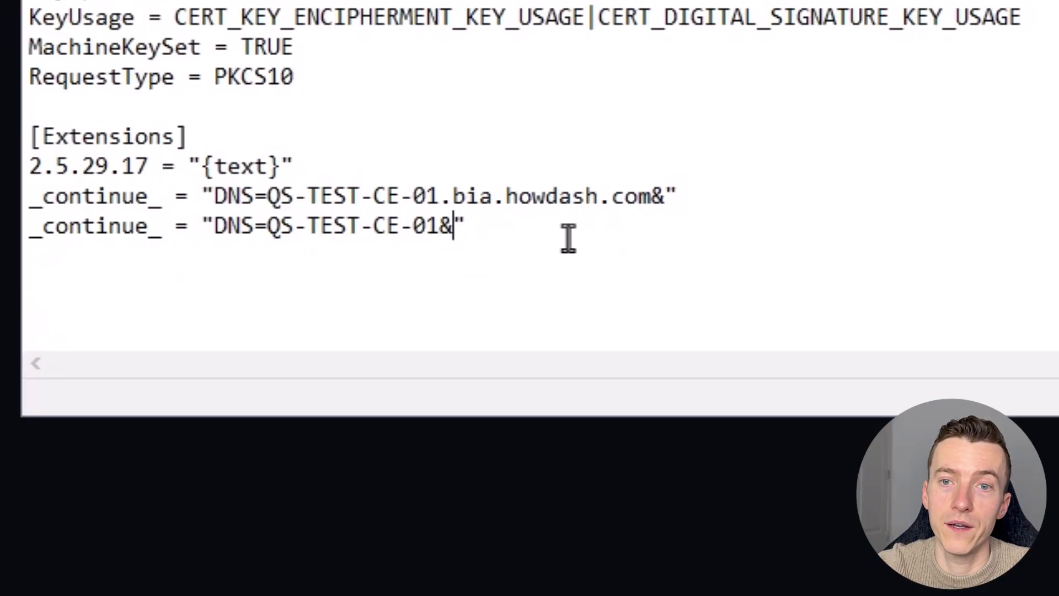
{"action": "key", "text": "shift+Left"}
{"action": "key", "text": "BackSpace"}
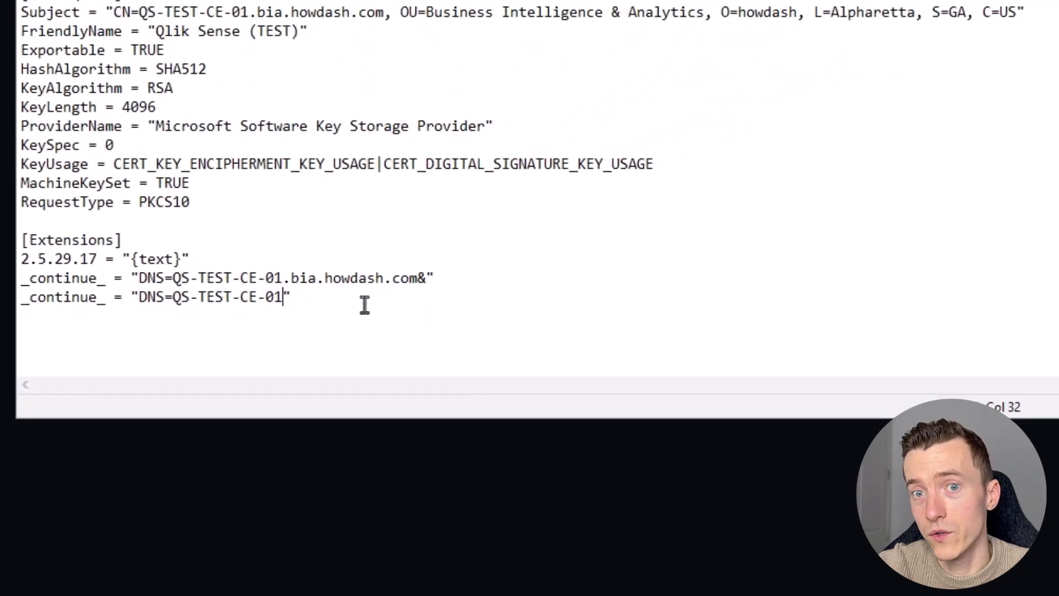
{"action": "type", "text": "&"}
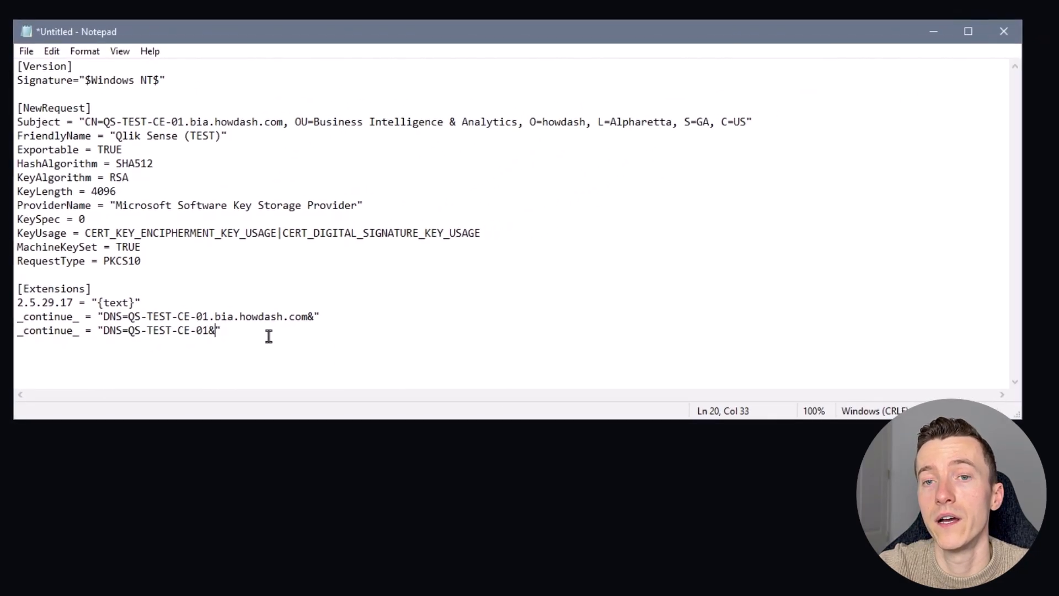
{"action": "key", "text": "End"}
{"action": "key", "text": "ctrl+v"}
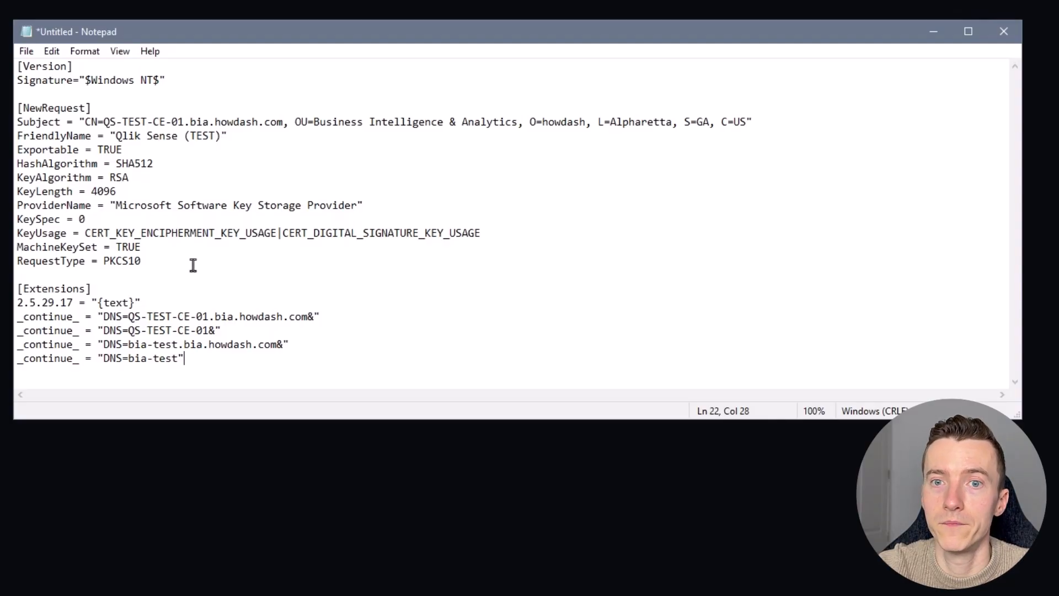
{"action": "left_click_drag", "start_coordinate": [15, 164], "coordinate": [142, 193]}
{"action": "left_click", "coordinate": [143, 193]}
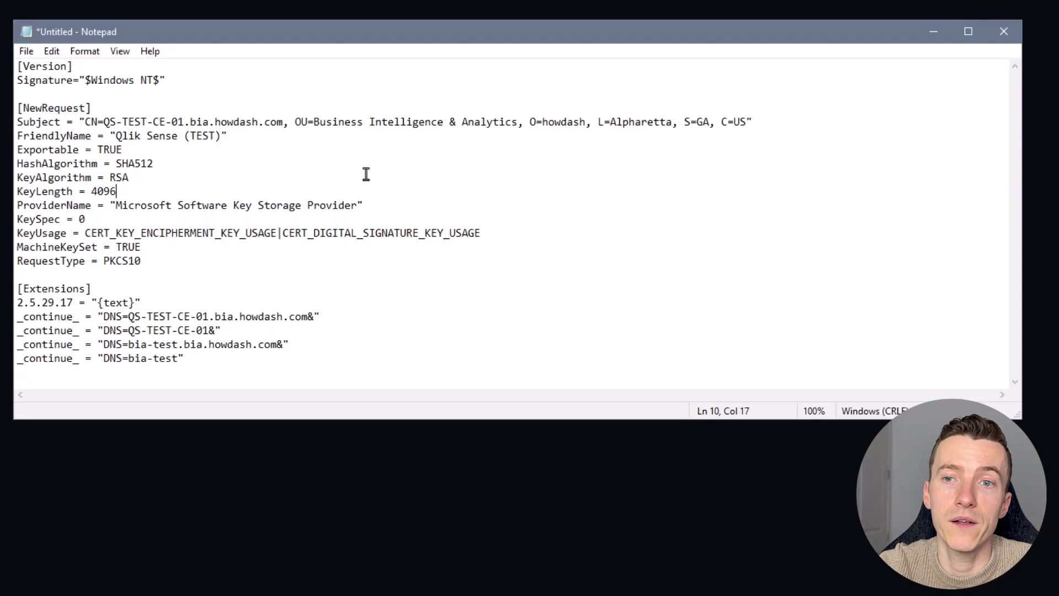
- Start saving the document as a new file and choose the _CSR folder on Local Disk (C:) as its location
{"action": "left_click", "coordinate": [26, 51]}
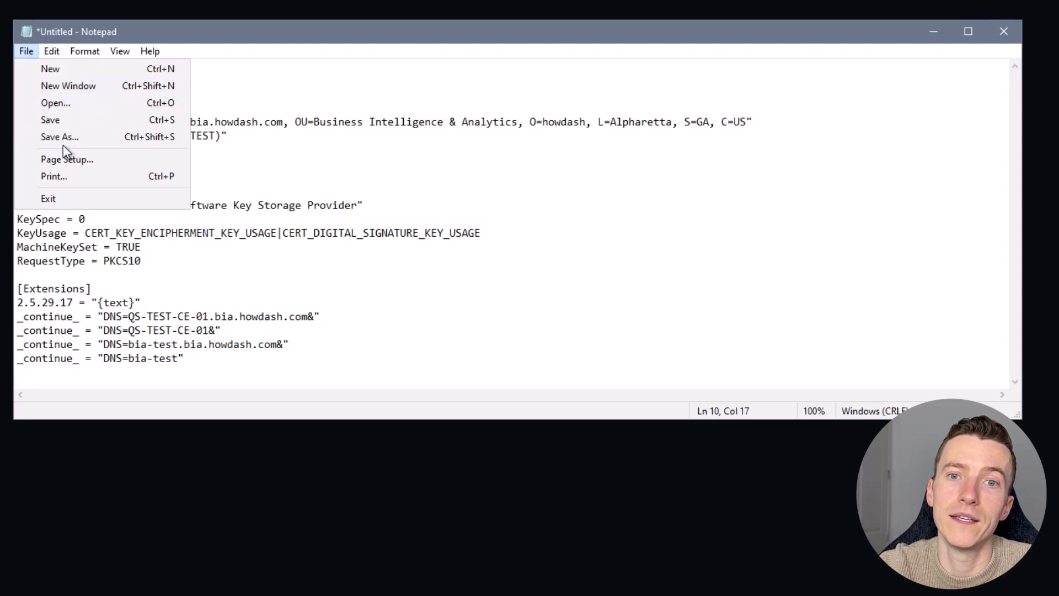
{"action": "left_click", "coordinate": [104, 138]}
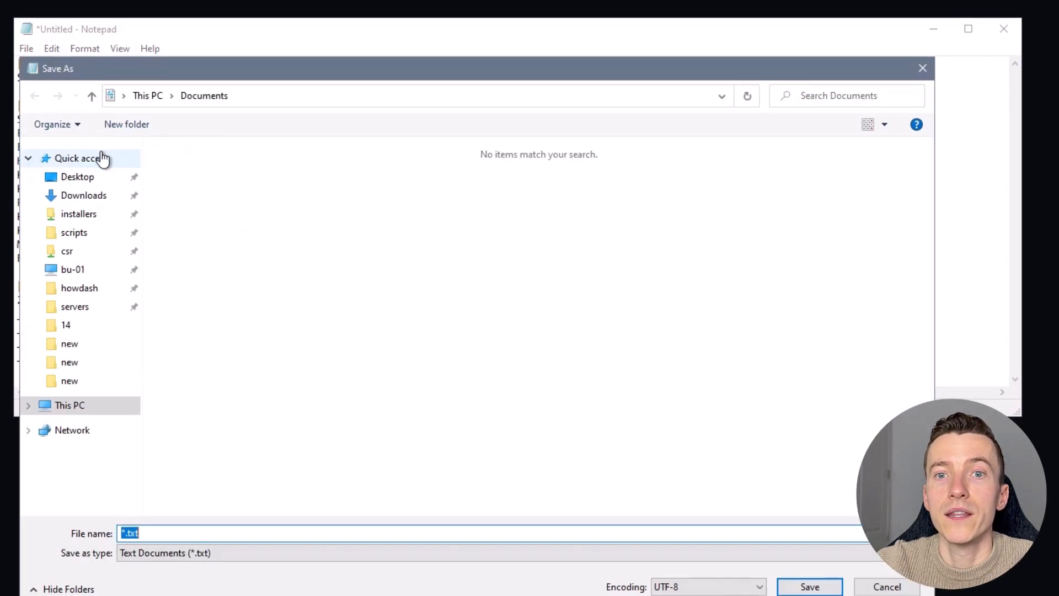
{"action": "left_click", "coordinate": [154, 95]}
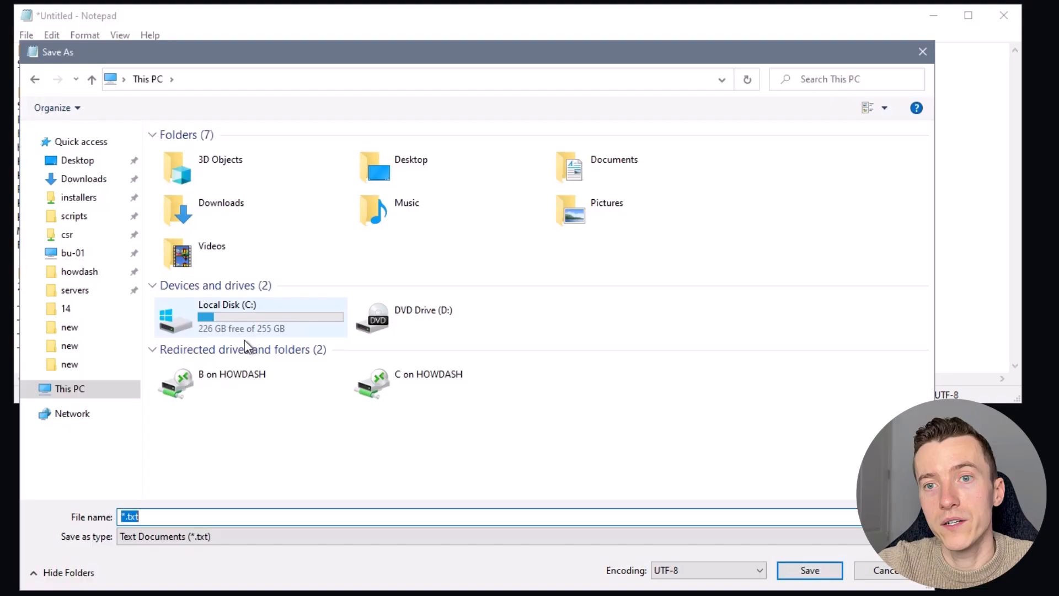
{"action": "double_click", "coordinate": [246, 329]}
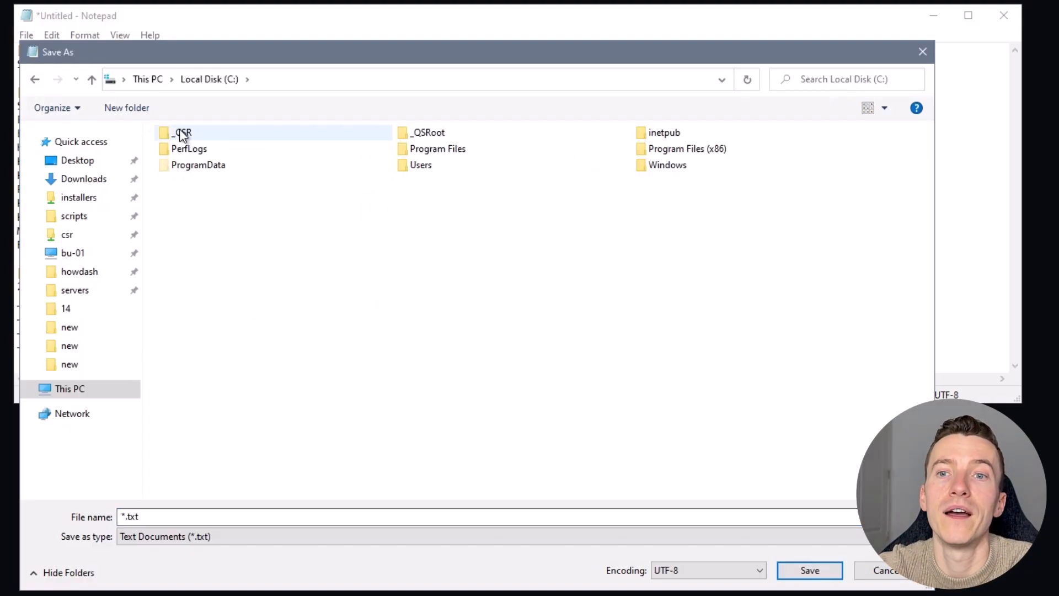
{"action": "double_click", "coordinate": [182, 133]}
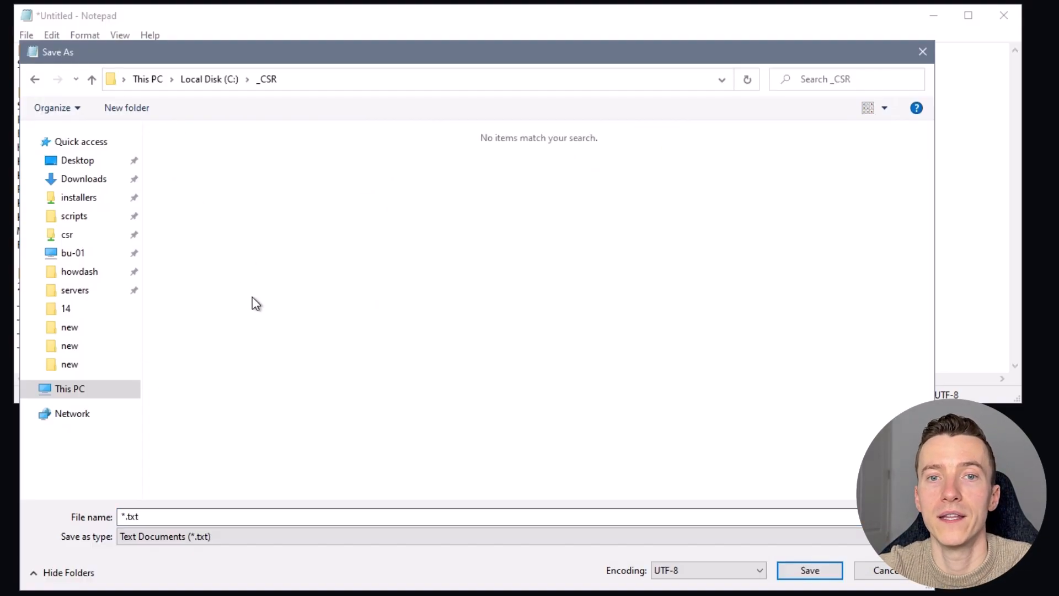
- Save the document as QS-TEST-CE-01.inf with the file type All Files (*.*)
{"action": "left_click", "coordinate": [246, 522]}
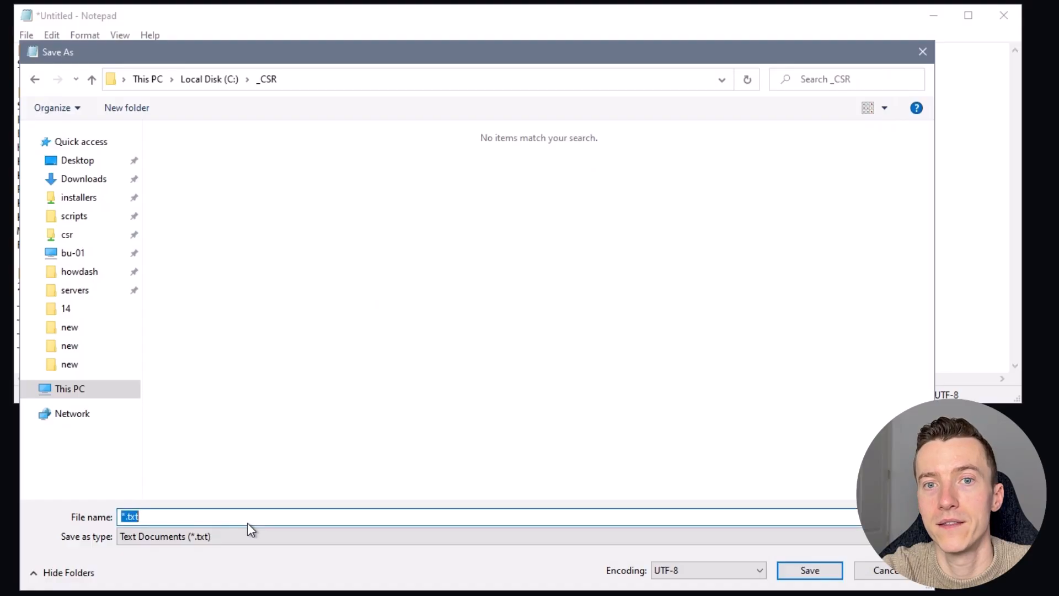
{"action": "type", "text": "QS"}
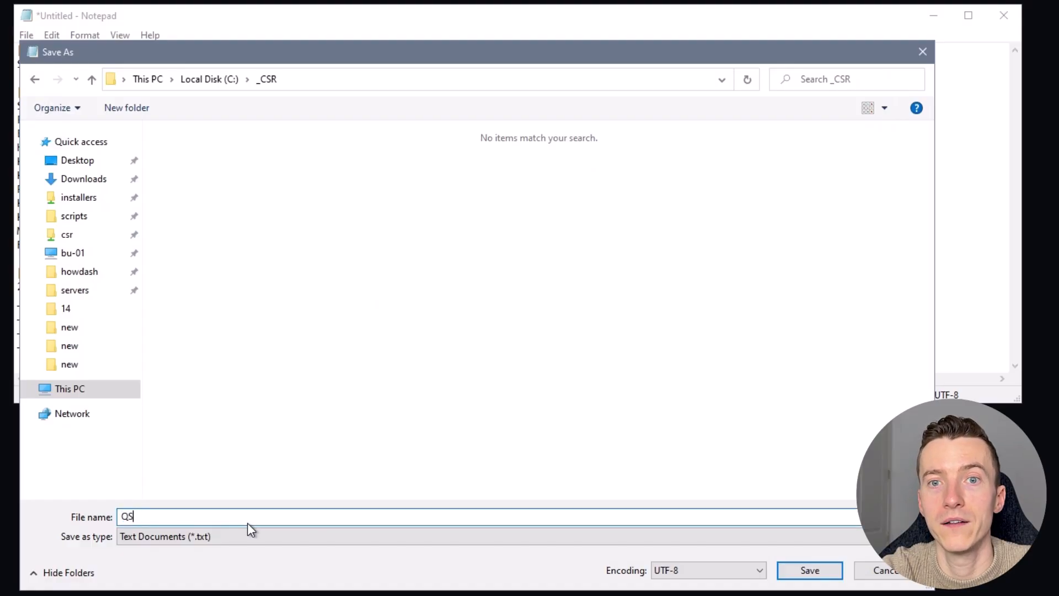
{"action": "type", "text": "-TEST"}
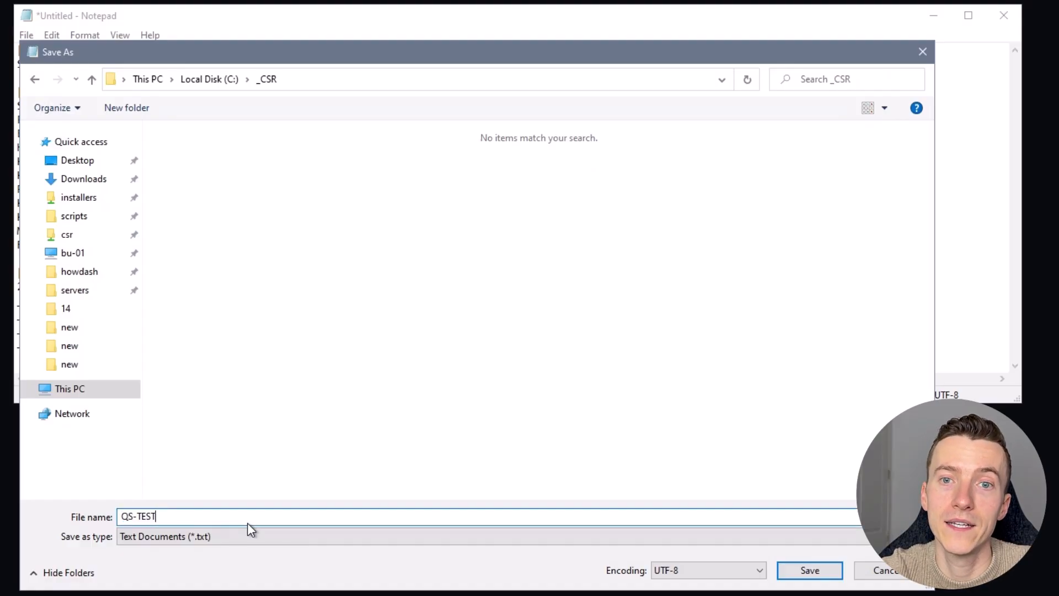
{"action": "type", "text": "-CE-"}
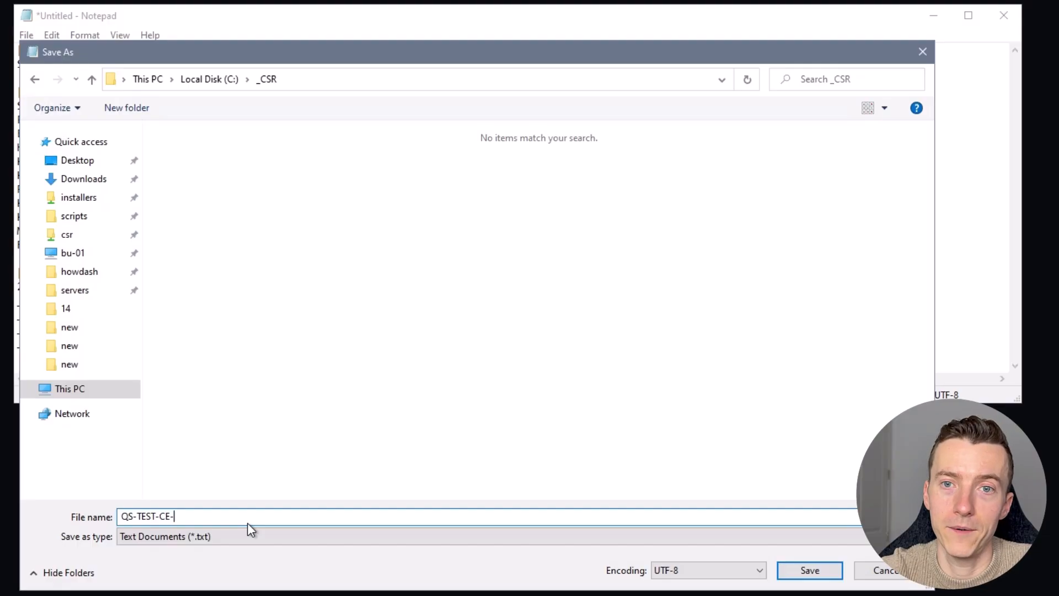
{"action": "type", "text": "01.inf"}
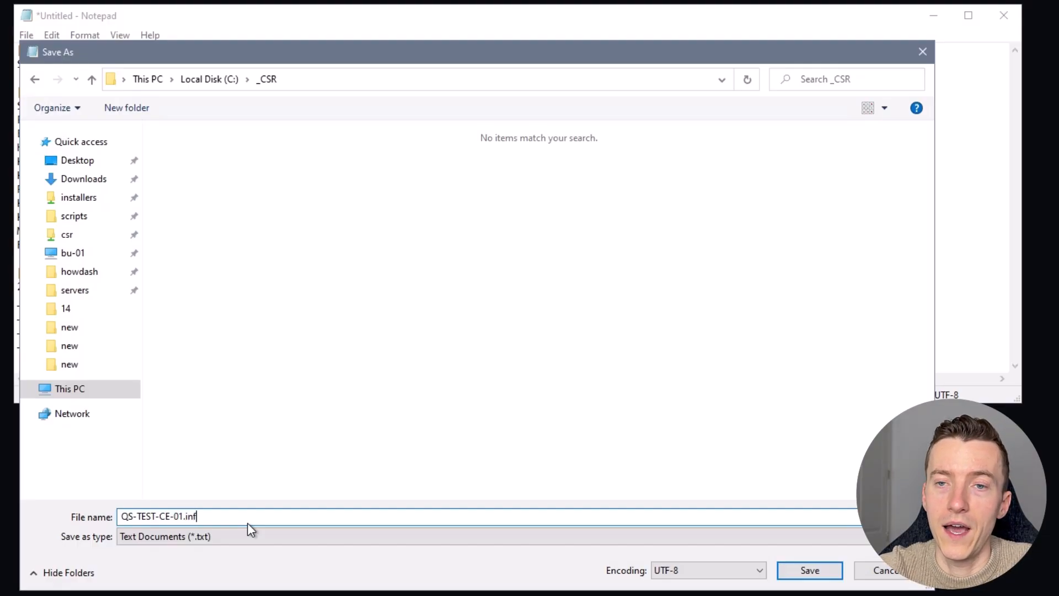
{"action": "left_click", "coordinate": [180, 535]}
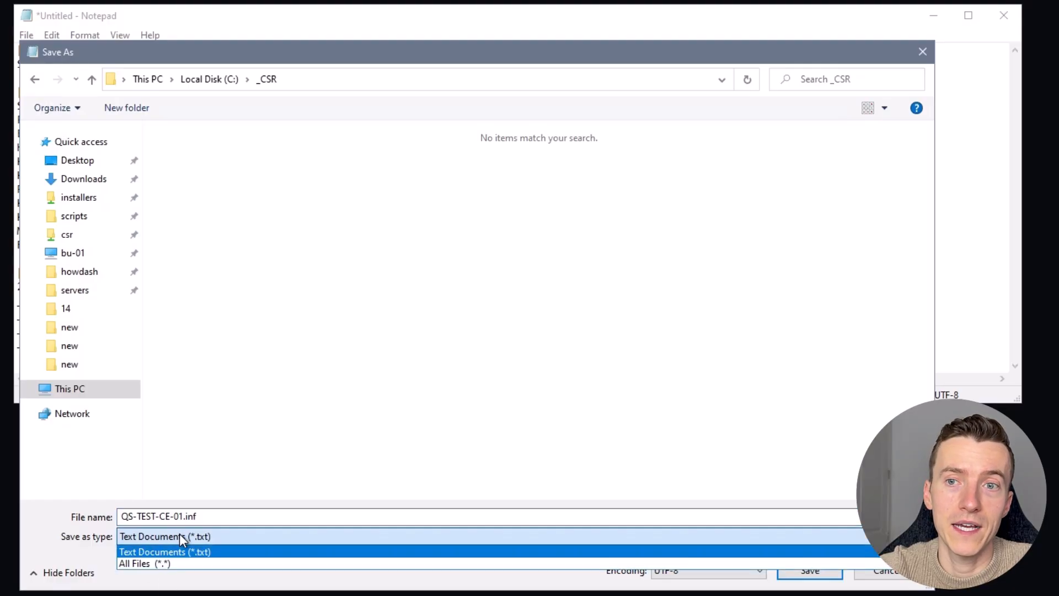
{"action": "left_click", "coordinate": [145, 564]}
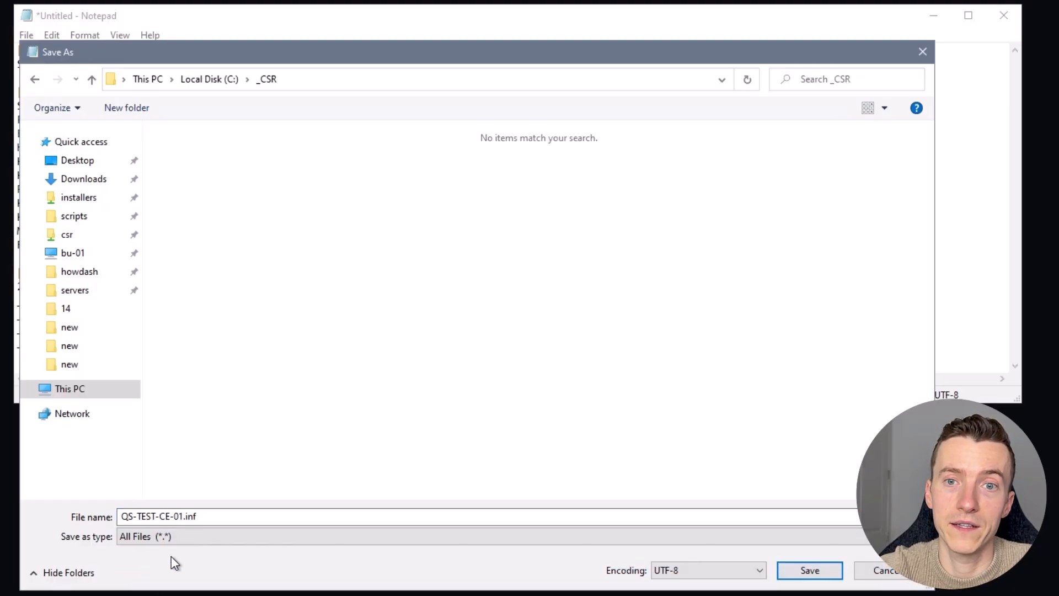
{"action": "left_click", "coordinate": [809, 570]}
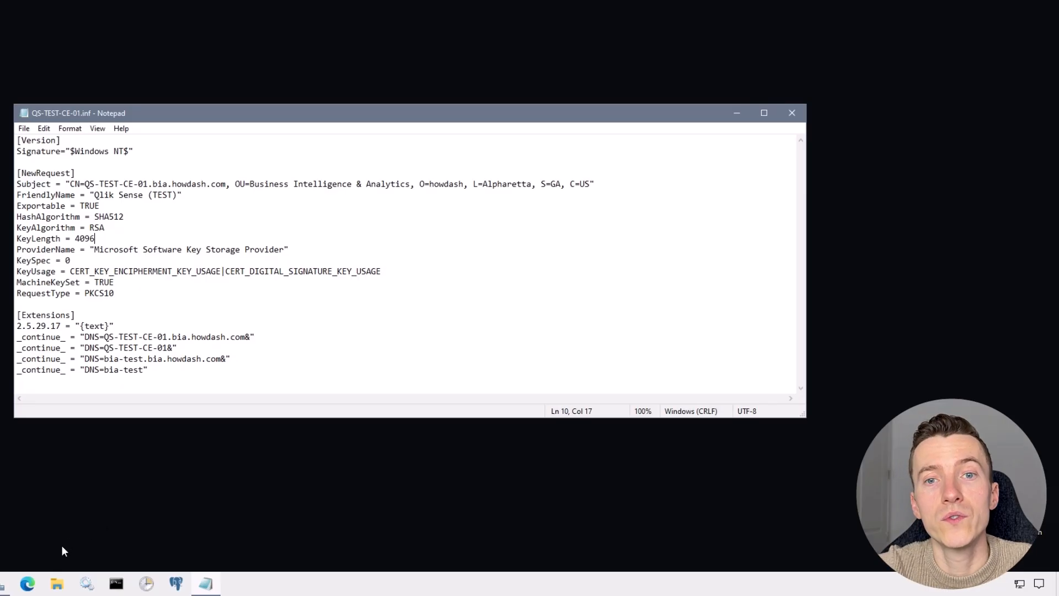
- Switch to File Explorer, open C:\_CSR and move the folder window lower on the desktop
{"action": "left_click", "coordinate": [56, 583]}
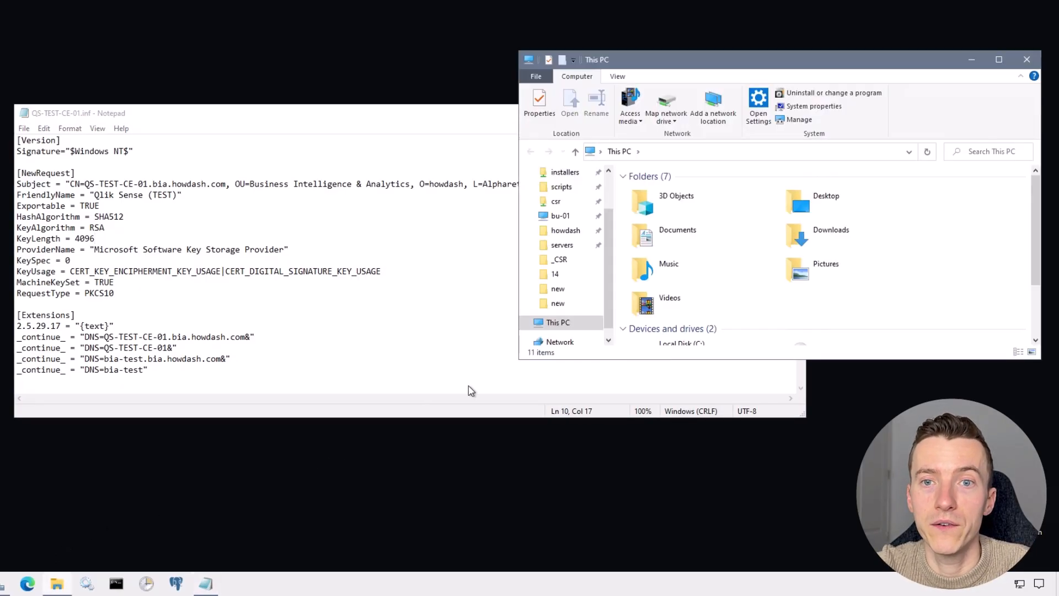
{"action": "scroll", "coordinate": [719, 279], "scroll_direction": "down", "scroll_amount": 3}
{"action": "double_click", "coordinate": [705, 277]}
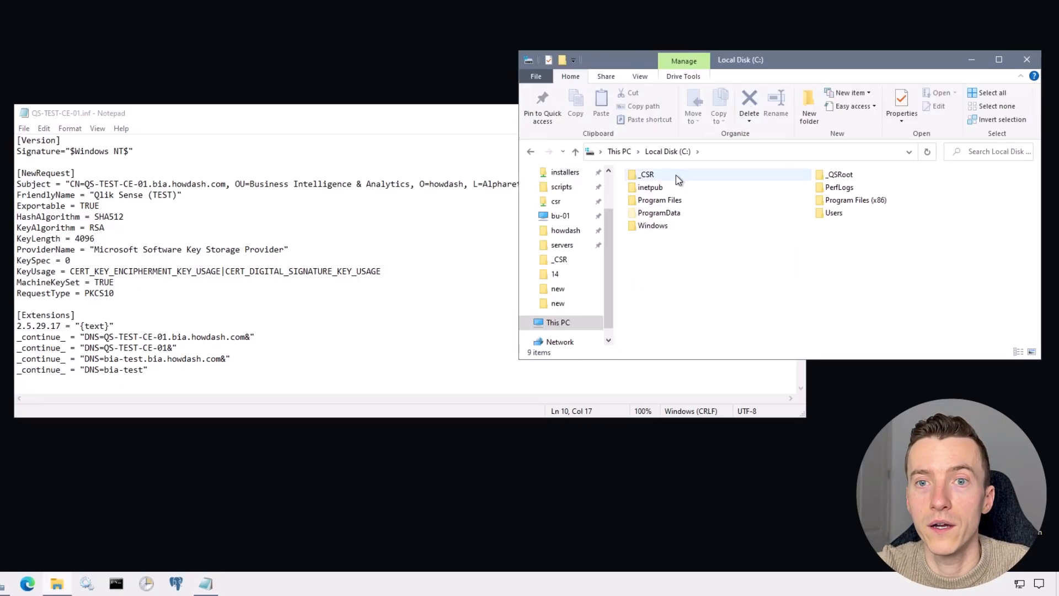
{"action": "double_click", "coordinate": [674, 173]}
{"action": "left_click_drag", "start_coordinate": [809, 67], "coordinate": [779, 131]}
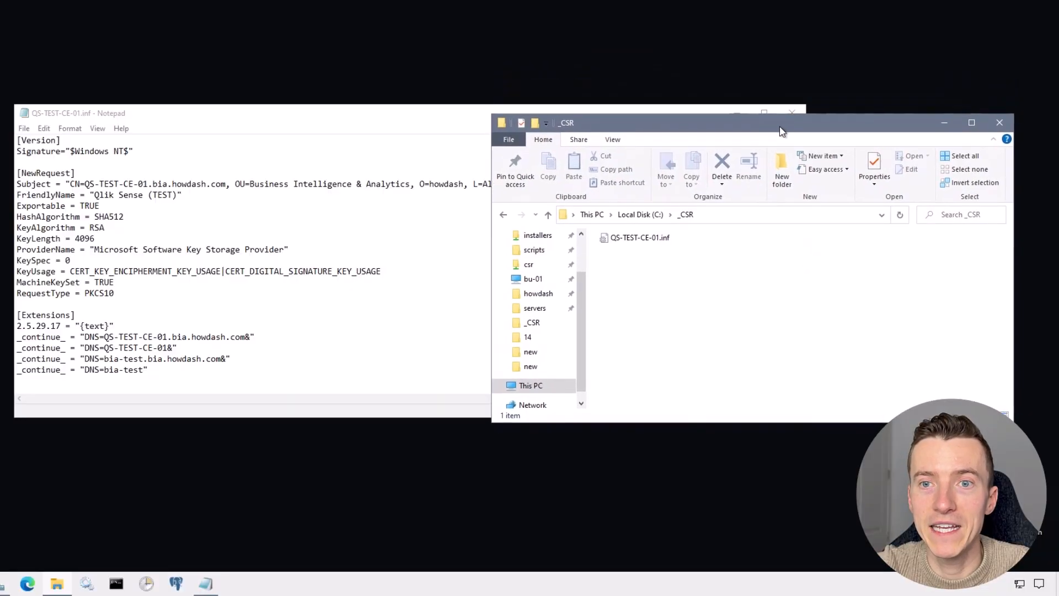
- Copy the address of the _CSR folder
{"action": "left_click", "coordinate": [757, 218]}
{"action": "left_click", "coordinate": [728, 276]}
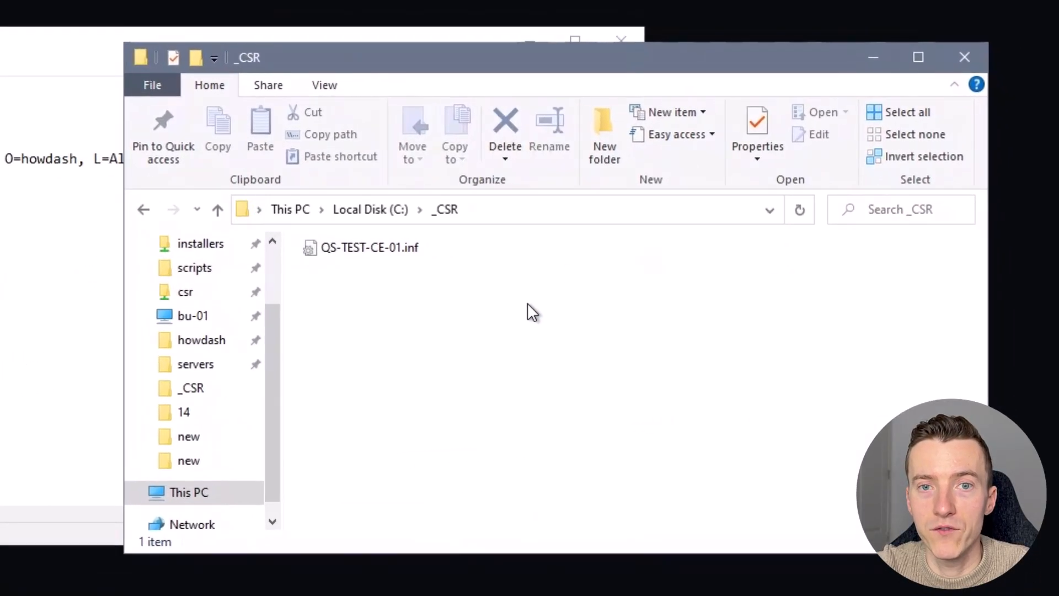
{"action": "right_click", "coordinate": [449, 214]}
{"action": "right_click", "coordinate": [521, 208]}
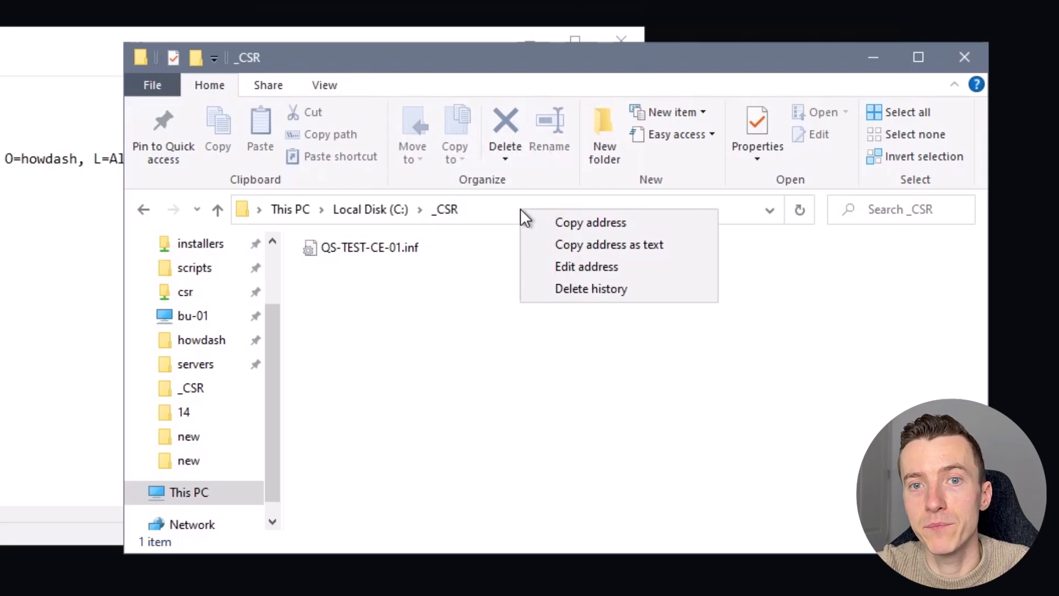
{"action": "left_click", "coordinate": [564, 224]}
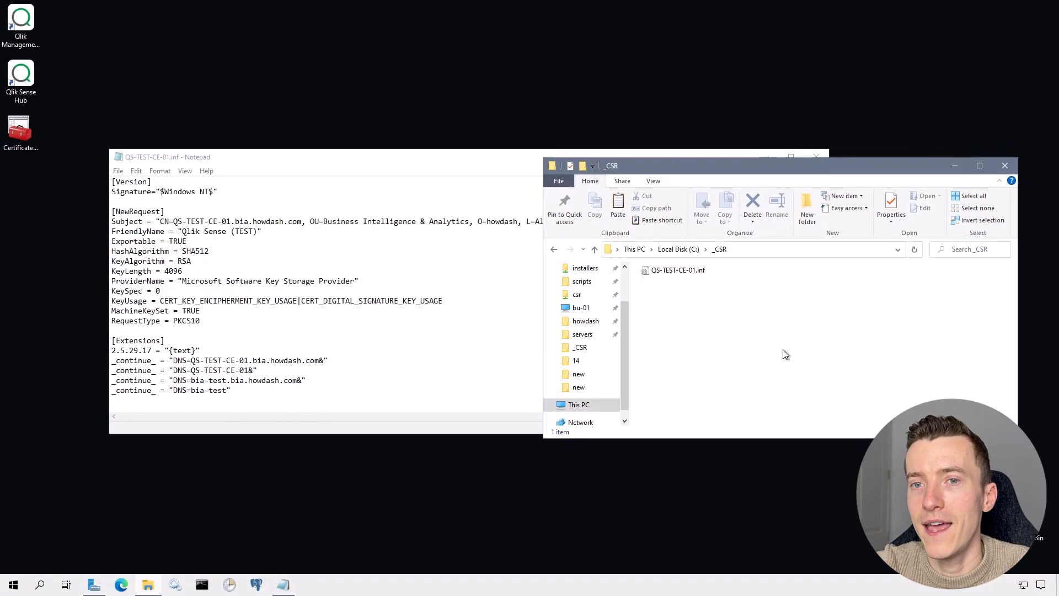
- Switch to Command Prompt, running it as administrator and allowing it to make changes to the device
{"action": "right_click", "coordinate": [204, 576]}
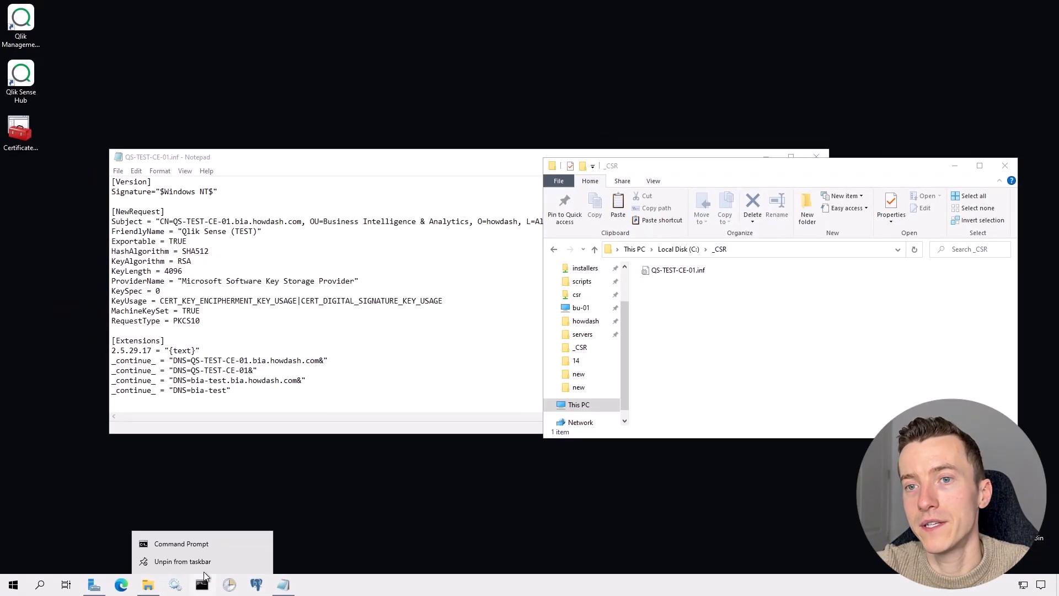
{"action": "right_click", "coordinate": [190, 547]}
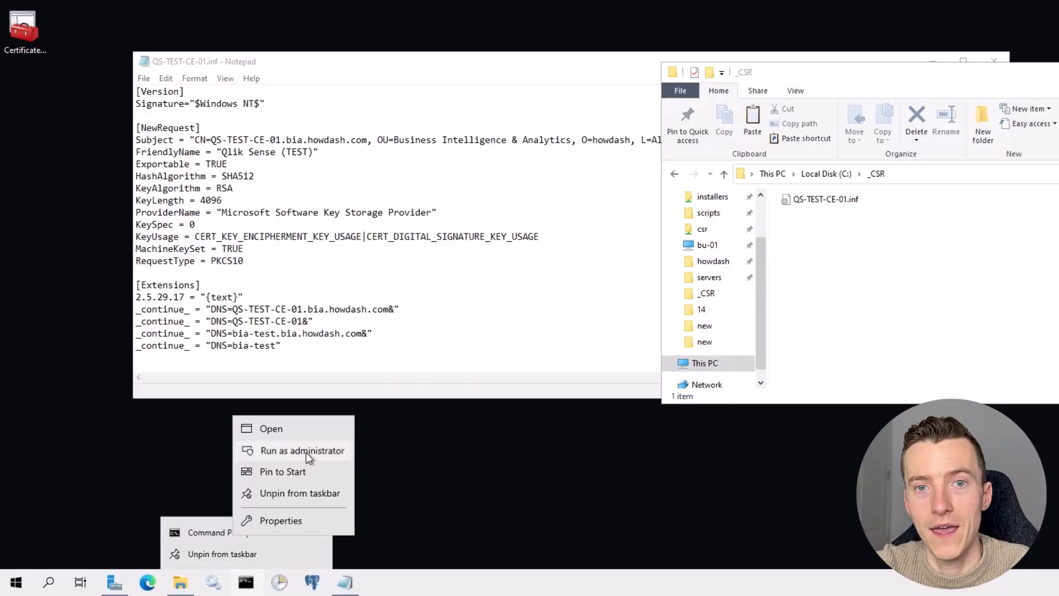
{"action": "left_click", "coordinate": [373, 418]}
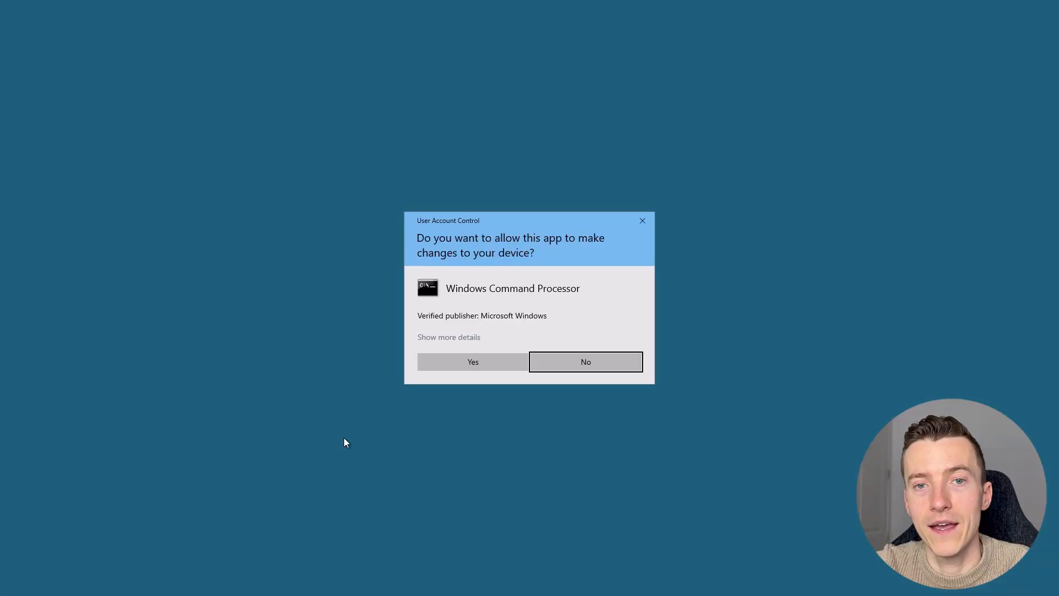
{"action": "left_click", "coordinate": [482, 363]}
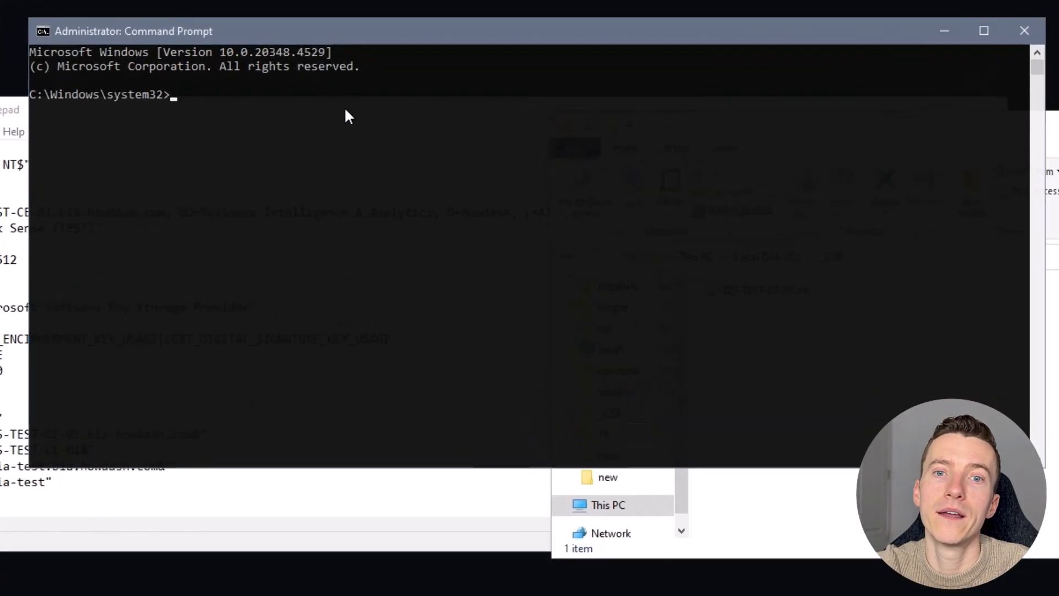
- Change the working directory to the copied folder path with cd "C:\_CSR"
{"action": "type", "text": "cd "}
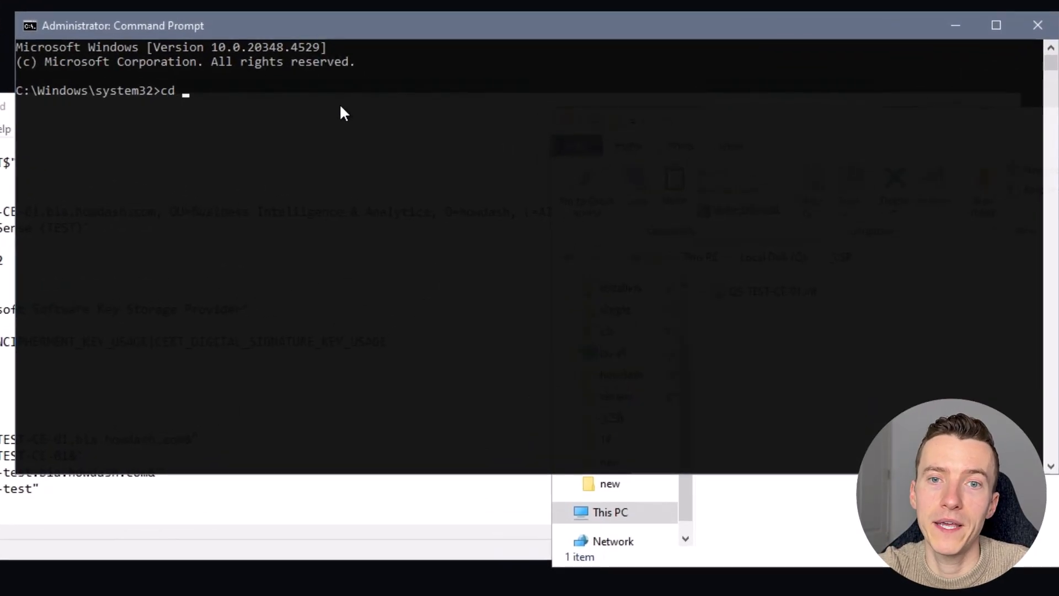
{"action": "type", "text": "\""}
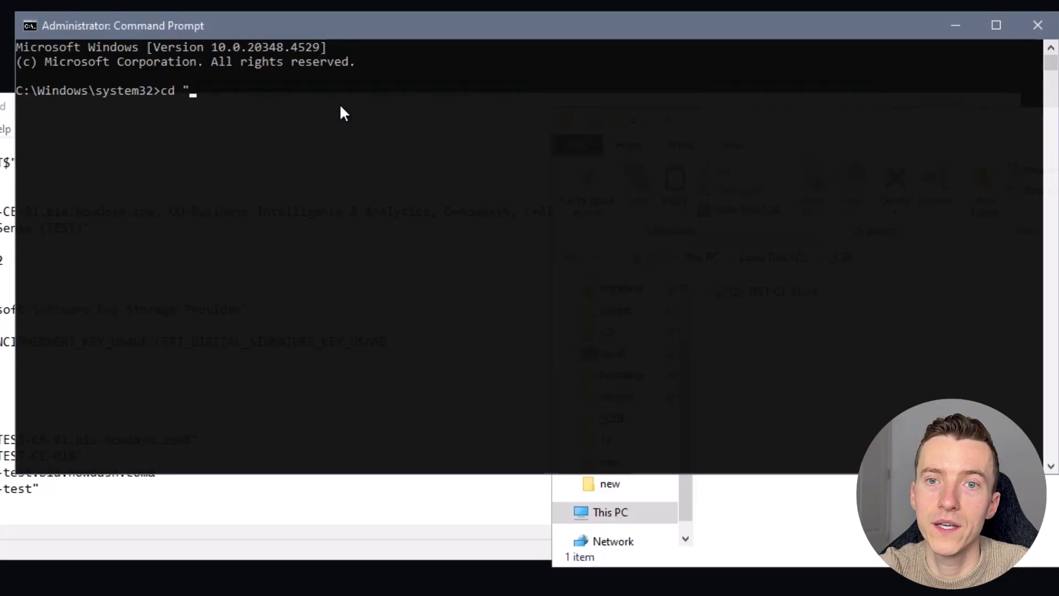
{"action": "type", "text": "C:\\_CSR"}
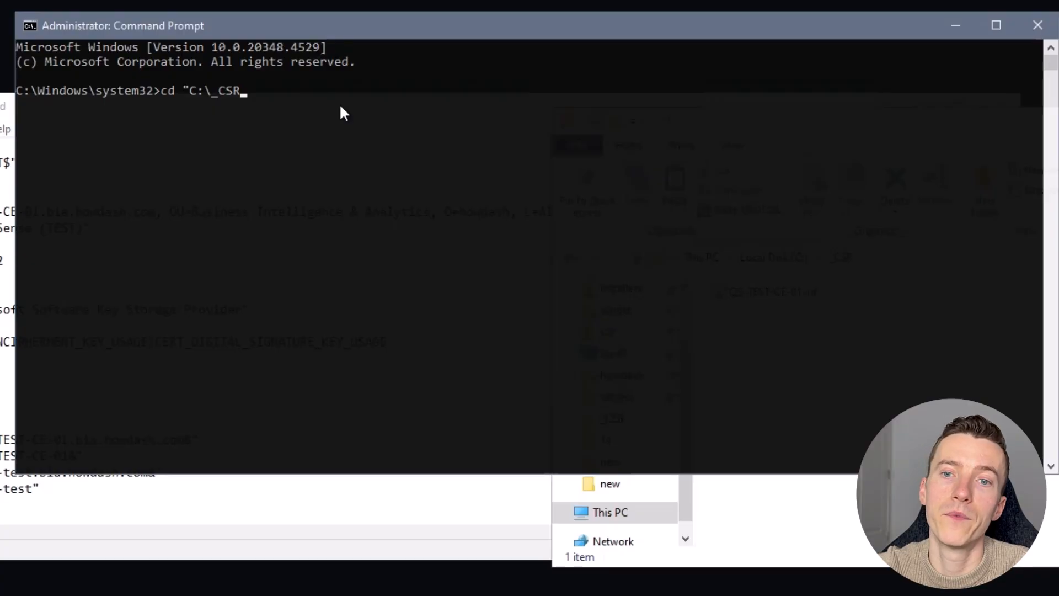
{"action": "type", "text": "\""}
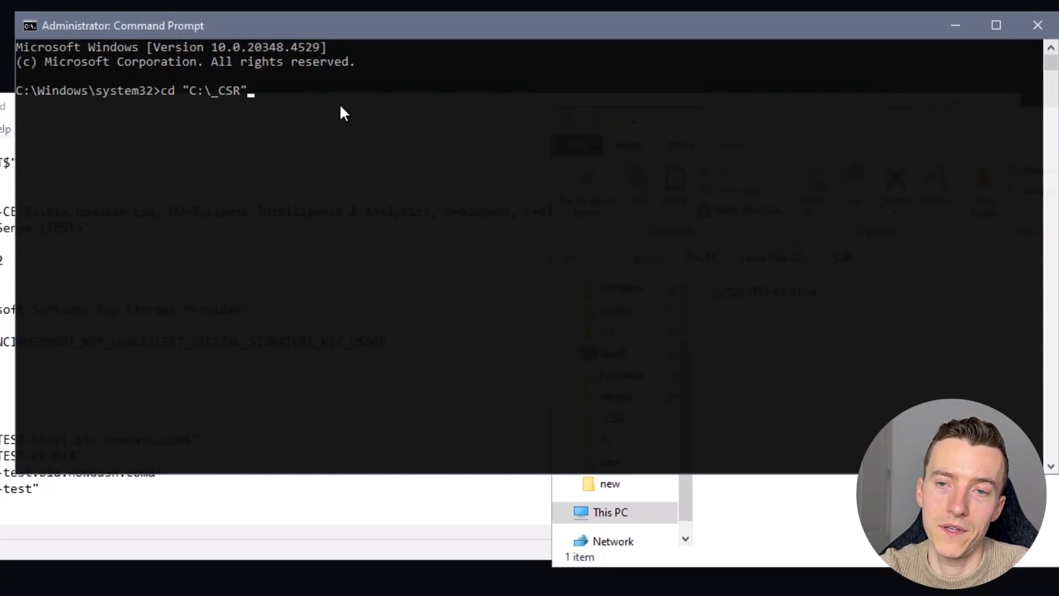
{"action": "key", "text": "Return"}
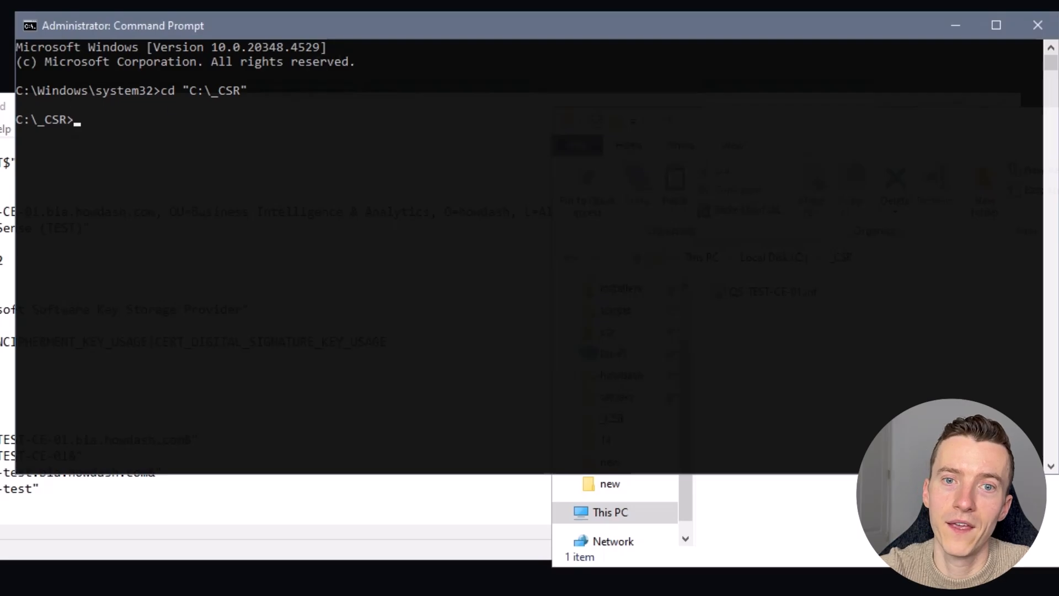
- Arrange the narrowed Command Prompt window beside the _CSR folder window, with Notepad minimised and the folder's Quick access list collapsed
{"action": "key", "text": "alt+Tab"}
{"action": "left_click", "coordinate": [1008, 101]}
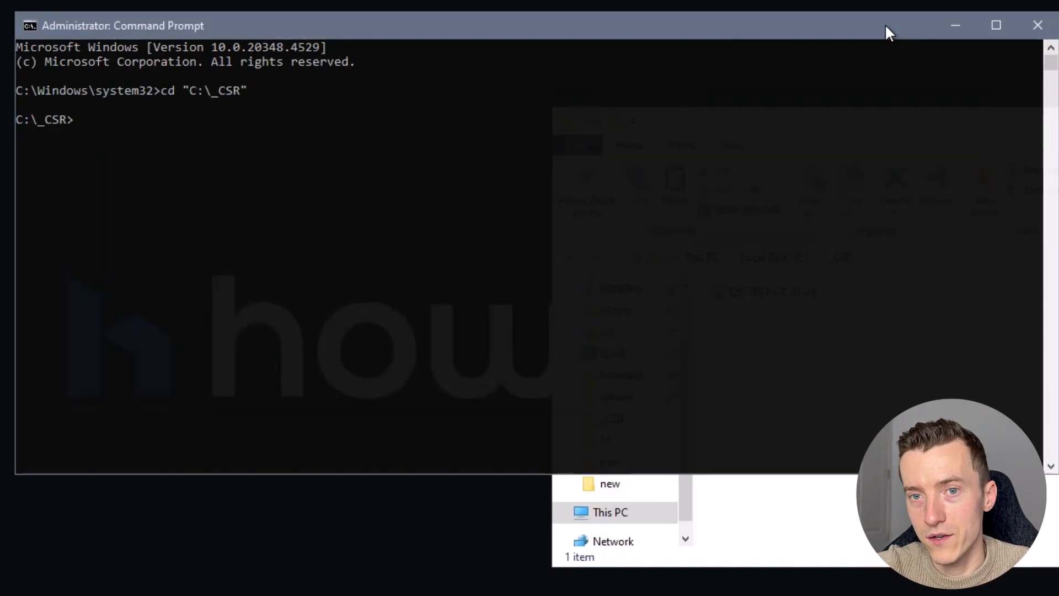
{"action": "left_click_drag", "start_coordinate": [869, 25], "coordinate": [734, 123]}
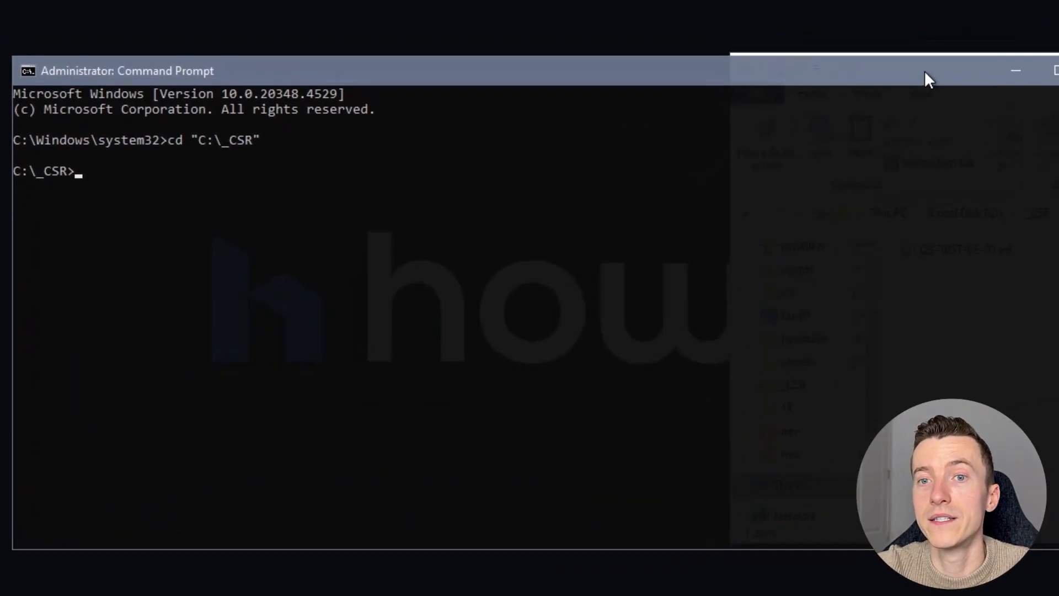
{"action": "left_click_drag", "start_coordinate": [924, 70], "coordinate": [934, 69]}
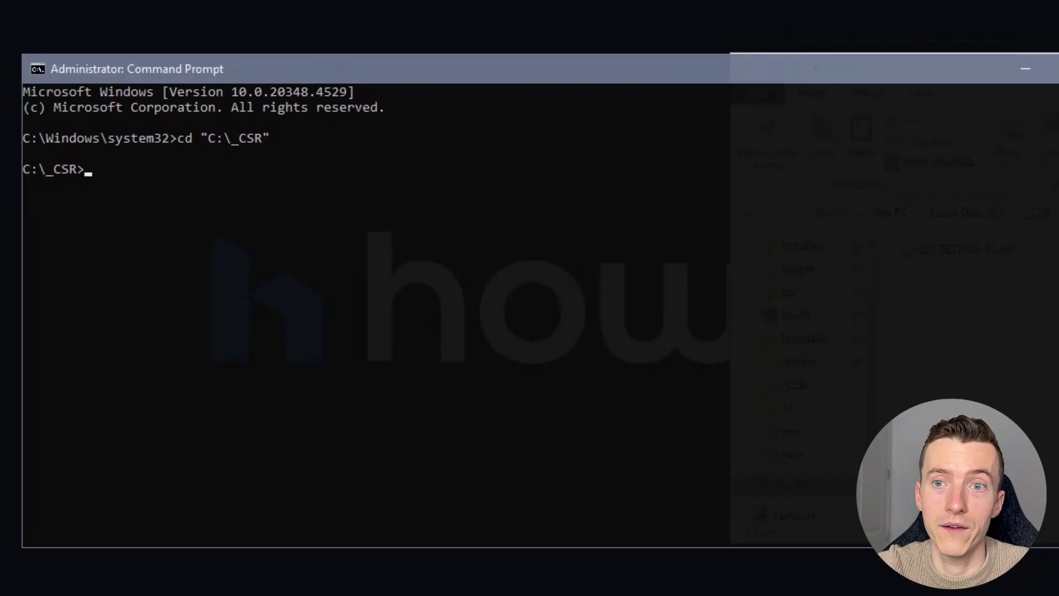
{"action": "left_click_drag", "start_coordinate": [1058, 244], "coordinate": [733, 243]}
{"action": "scroll", "coordinate": [757, 266], "scroll_direction": "up", "scroll_amount": 3}
{"action": "left_click", "coordinate": [742, 258]}
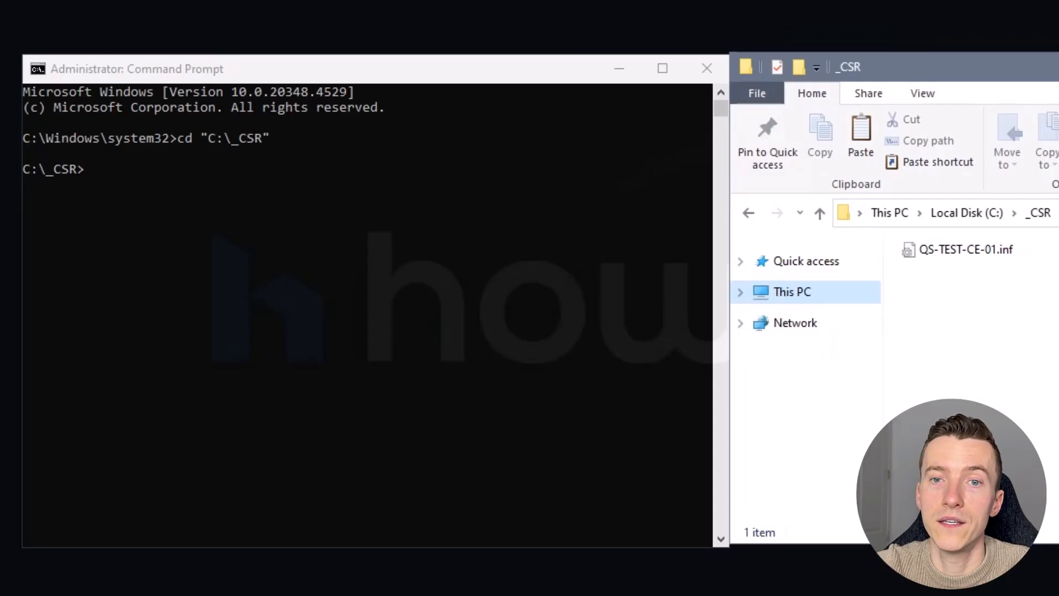
- Paste the copied template certreq -new <inf_file_name>.inf <csr_file_name>.csr at the C:\_CSR prompt
{"action": "left_click", "coordinate": [373, 227]}
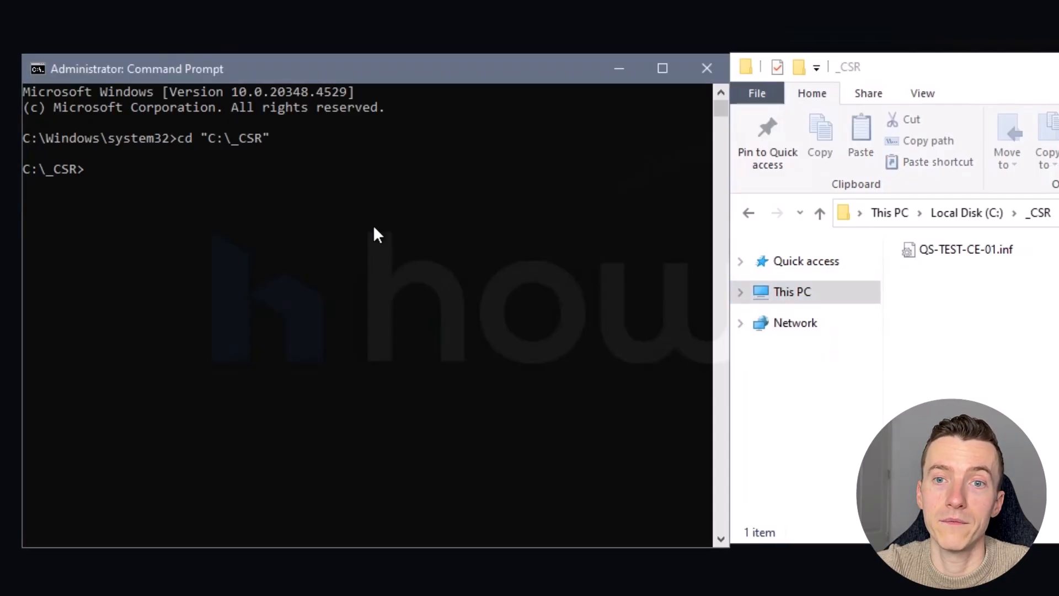
{"action": "key", "text": "ctrl+v"}
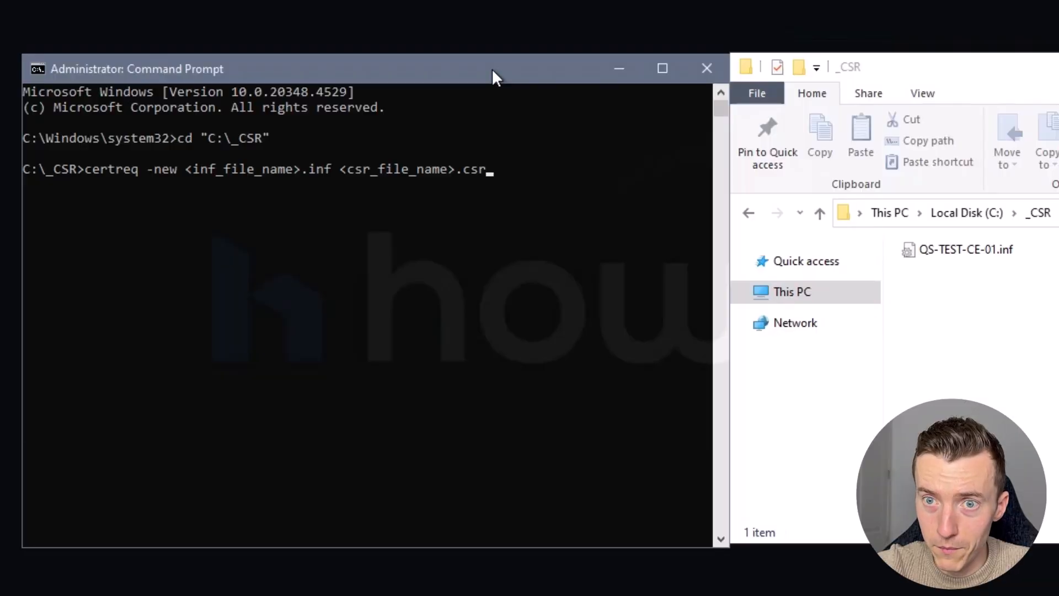
{"action": "left_click_drag", "start_coordinate": [493, 70], "coordinate": [492, 69]}
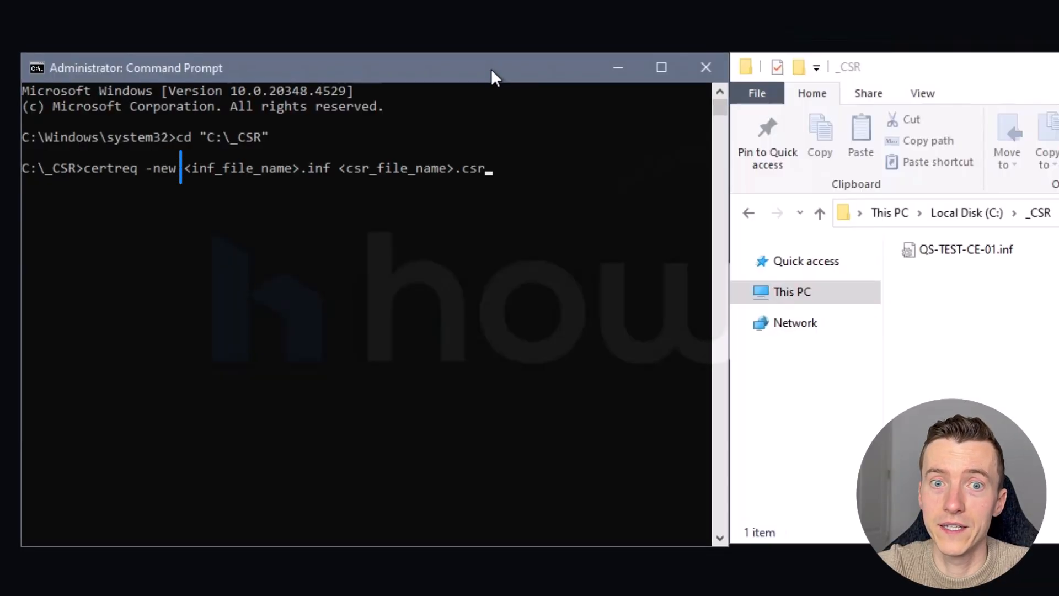
{"action": "left_click", "coordinate": [297, 167]}
{"action": "key", "text": "Escape"}
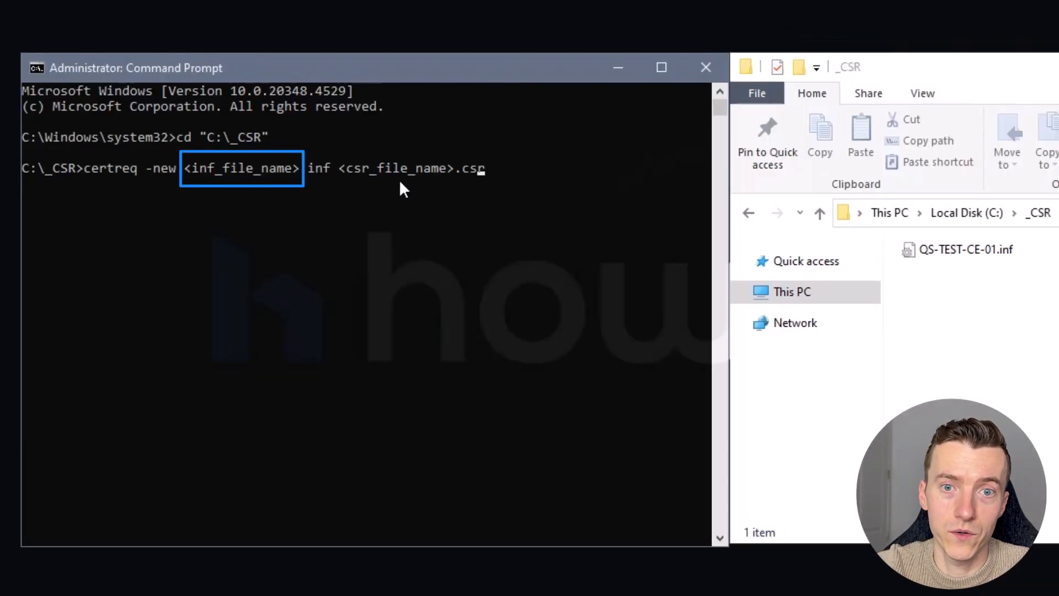
- Replace the <inf_file_name> placeholder in the certreq command with QS-TEST-CE-01, keeping the .inf extension
{"action": "key", "text": "Left"}
{"action": "key", "text": "Left"}
{"action": "key", "text": "Left"}
{"action": "key", "text": "Left"}
{"action": "key", "text": "Left"}
{"action": "key", "text": "Left"}
{"action": "key", "text": "Left"}
{"action": "key", "text": "Left"}
{"action": "key", "text": "Left"}
{"action": "key", "text": "Left"}
{"action": "key", "text": "Left"}
{"action": "key", "text": "Left"}
{"action": "key", "text": "Left"}
{"action": "key", "text": "Left"}
{"action": "key", "text": "Left"}
{"action": "key", "text": "Left"}
{"action": "key", "text": "Left"}
{"action": "key", "text": "Left"}
{"action": "key", "text": "Left"}
{"action": "key", "text": "Left"}
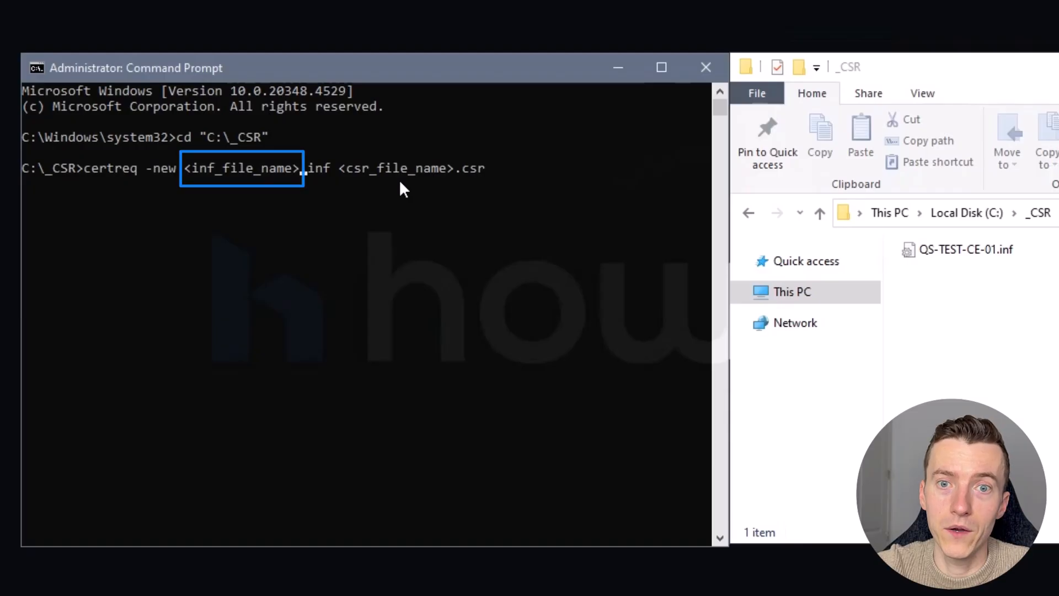
{"action": "key", "text": "BackSpace"}
{"action": "key", "text": "BackSpace"}
{"action": "key", "text": "BackSpace"}
{"action": "key", "text": "BackSpace"}
{"action": "key", "text": "BackSpace"}
{"action": "key", "text": "BackSpace"}
{"action": "key", "text": "BackSpace"}
{"action": "key", "text": "BackSpace"}
{"action": "key", "text": "BackSpace"}
{"action": "key", "text": "BackSpace"}
{"action": "key", "text": "BackSpace"}
{"action": "key", "text": "BackSpace"}
{"action": "key", "text": "BackSpace"}
{"action": "key", "text": "BackSpace"}
{"action": "key", "text": "BackSpace"}
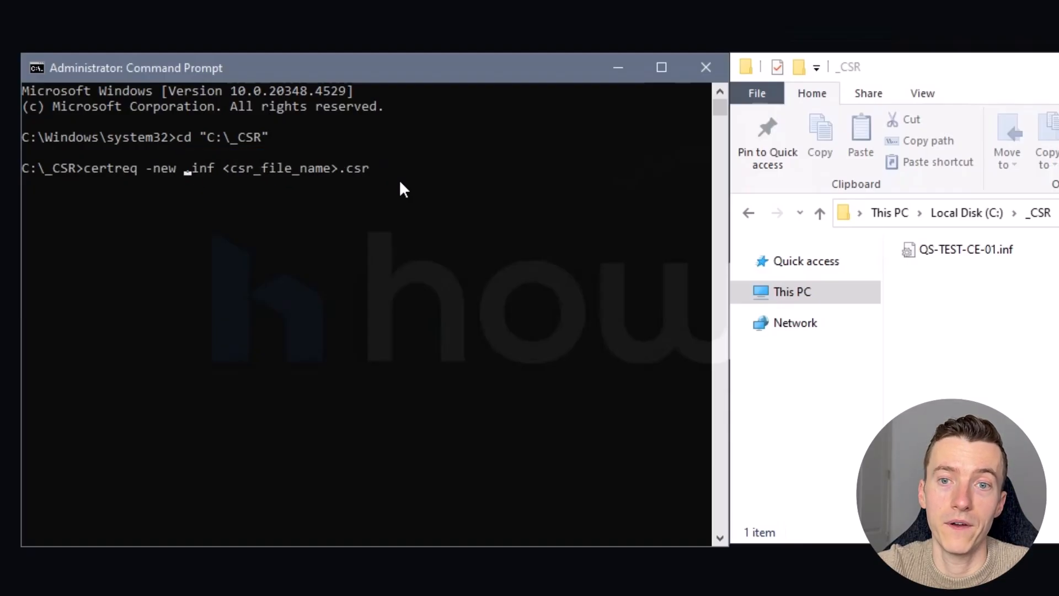
{"action": "type", "text": "QS-"}
{"action": "type", "text": "TEST"}
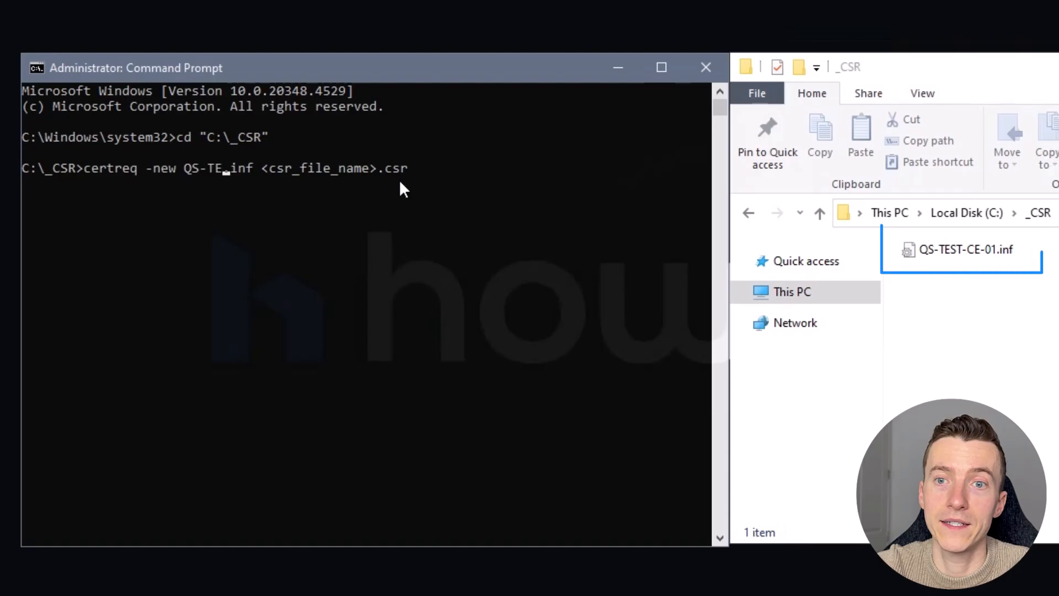
{"action": "type", "text": "-CE-"}
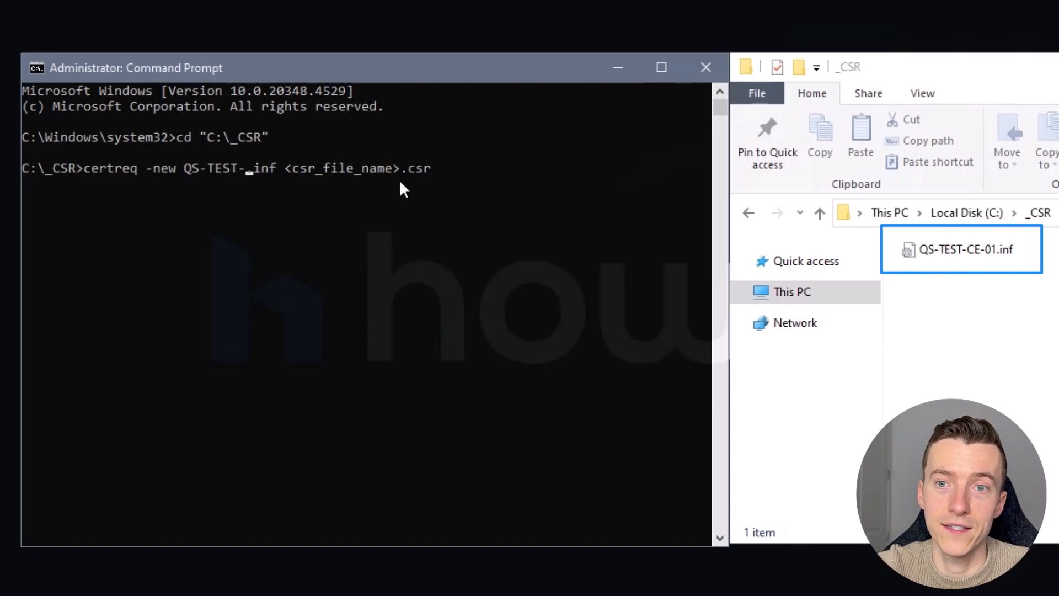
{"action": "type", "text": "01"}
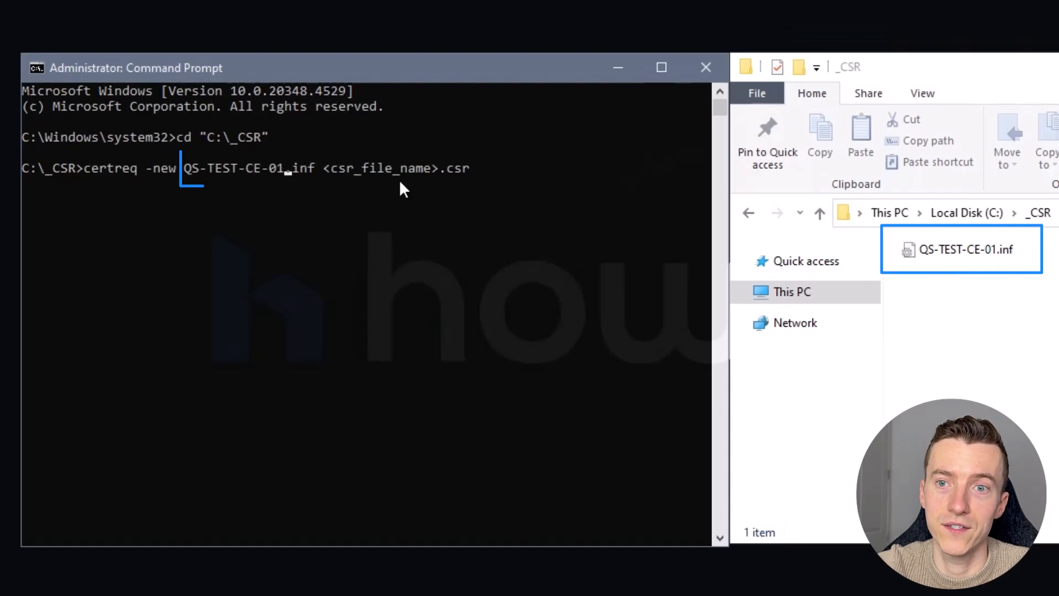
- Replace the <csr_file_name> placeholder in the command with QS-TEST-CE-01, keeping the .csr extension
{"action": "key", "text": "Right"}
{"action": "key", "text": "Right"}
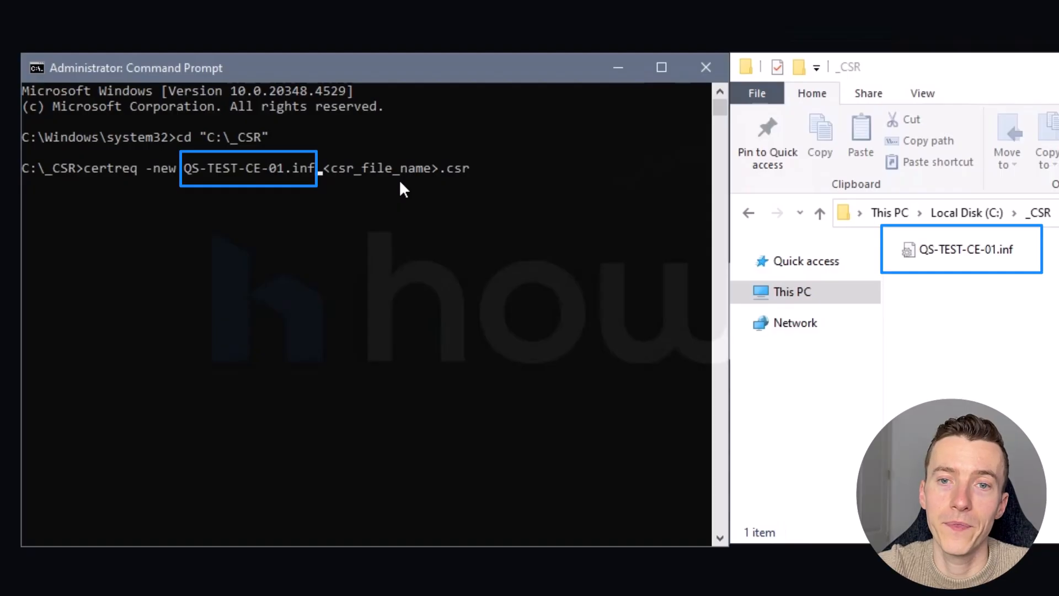
{"action": "key", "text": "Right"}
{"action": "key", "text": "Right"}
{"action": "key", "text": "Right"}
{"action": "key", "text": "Right"}
{"action": "key", "text": "Right"}
{"action": "key", "text": "Right"}
{"action": "key", "text": "Right"}
{"action": "key", "text": "Right"}
{"action": "key", "text": "Right"}
{"action": "key", "text": "Right"}
{"action": "key", "text": "Right"}
{"action": "key", "text": "Right"}
{"action": "key", "text": "Right"}
{"action": "key", "text": "Right"}
{"action": "key", "text": "Right"}
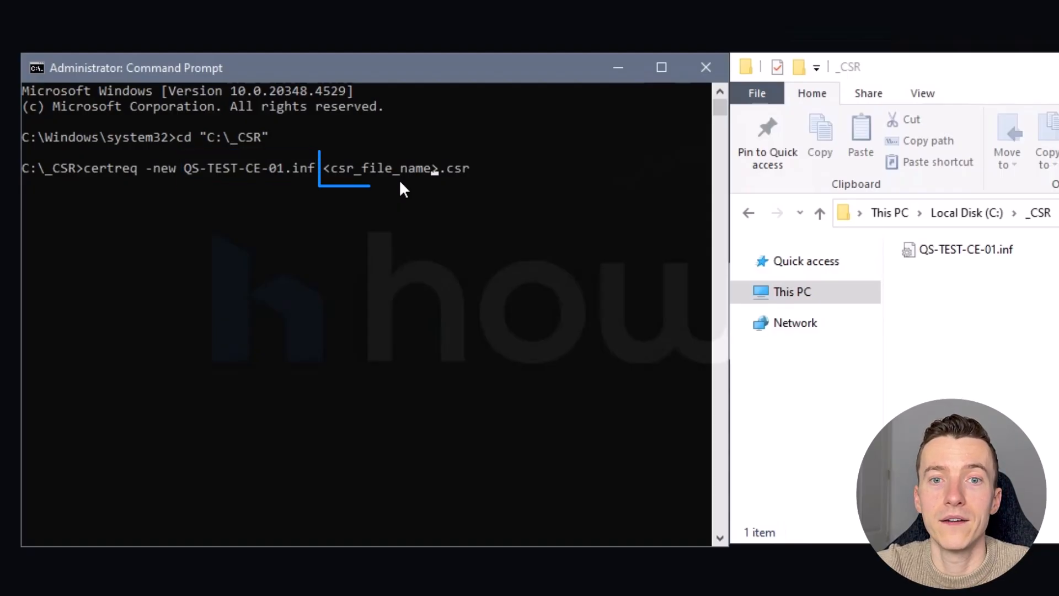
{"action": "key", "text": "Right"}
{"action": "key", "text": "BackSpace"}
{"action": "key", "text": "BackSpace"}
{"action": "key", "text": "BackSpace"}
{"action": "key", "text": "BackSpace"}
{"action": "key", "text": "BackSpace"}
{"action": "key", "text": "BackSpace"}
{"action": "key", "text": "BackSpace"}
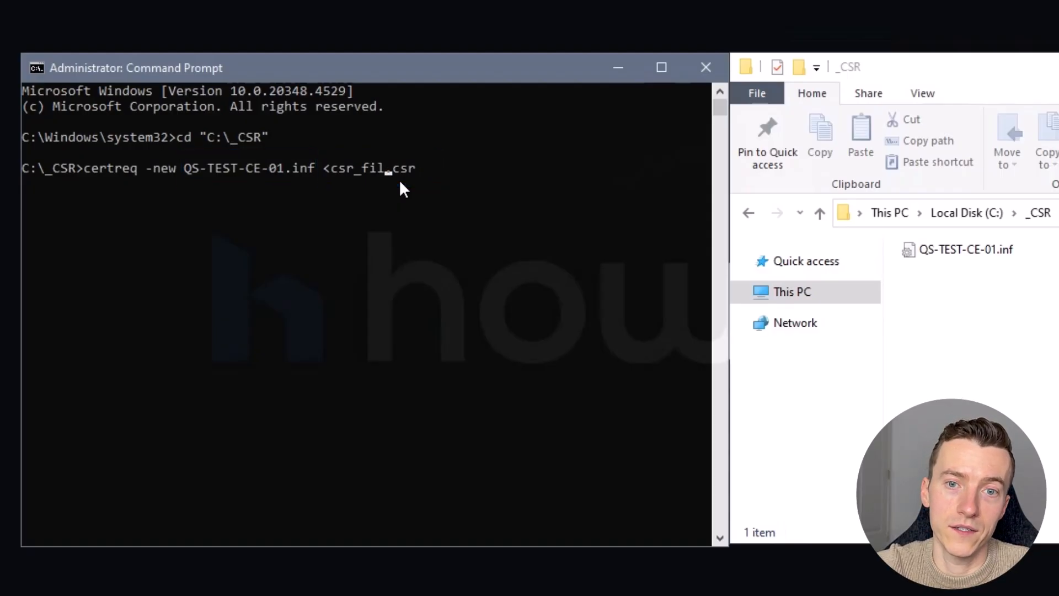
{"action": "key", "text": "BackSpace"}
{"action": "key", "text": "BackSpace"}
{"action": "key", "text": "BackSpace"}
{"action": "key", "text": "BackSpace"}
{"action": "key", "text": "BackSpace"}
{"action": "key", "text": "BackSpace"}
{"action": "key", "text": "BackSpace"}
{"action": "key", "text": "BackSpace"}
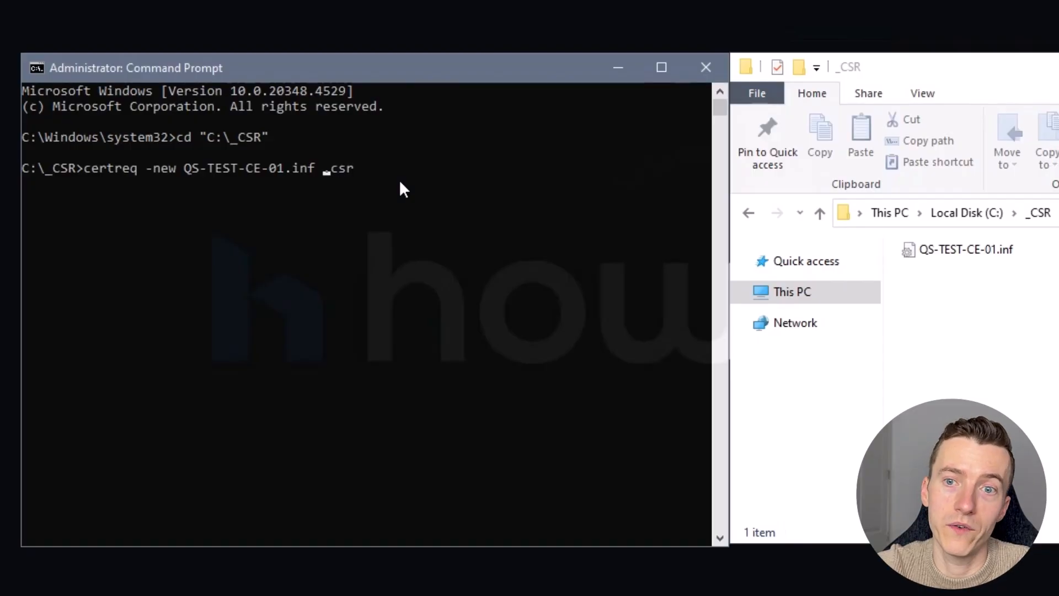
{"action": "type", "text": "QS-TEST"}
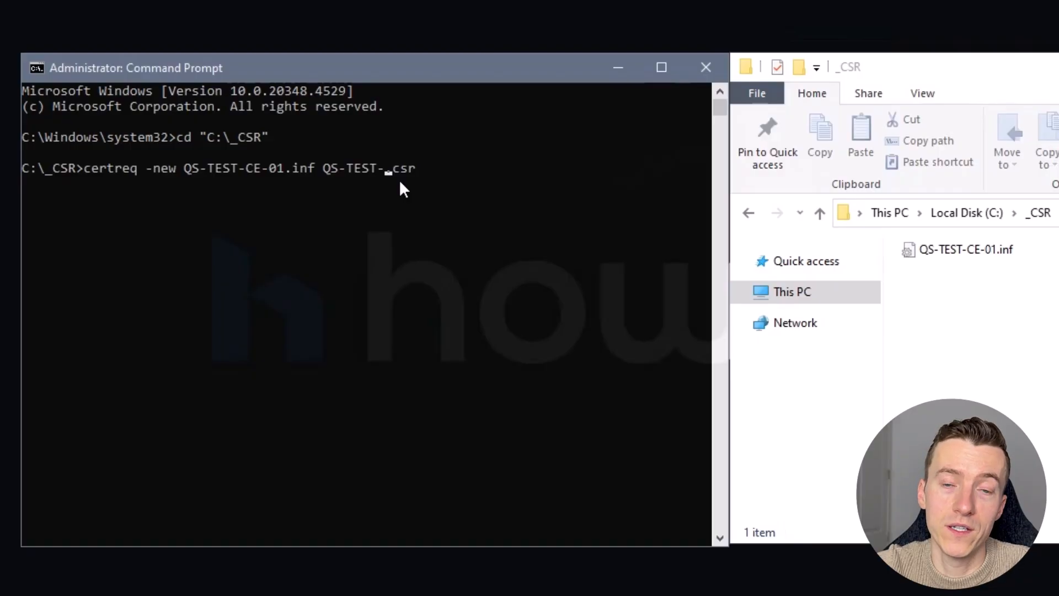
{"action": "type", "text": "-CE-01"}
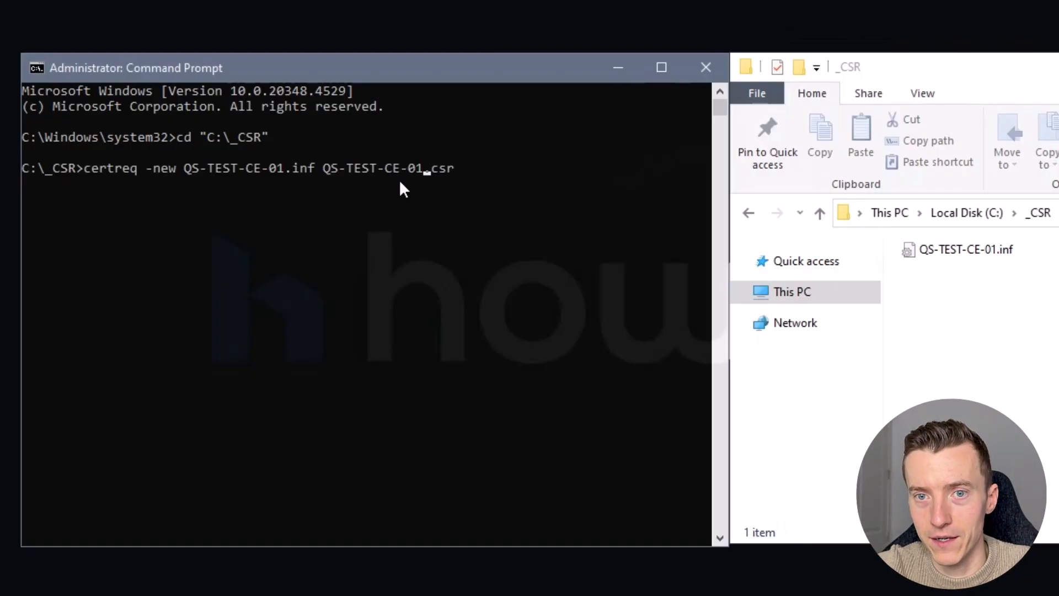
- Run the completed certreq command and select QS-TEST-CE-01.csr in the _CSR folder
{"action": "key", "text": "Right"}
{"action": "key", "text": "Right"}
{"action": "key", "text": "Right"}
{"action": "key", "text": "Right"}
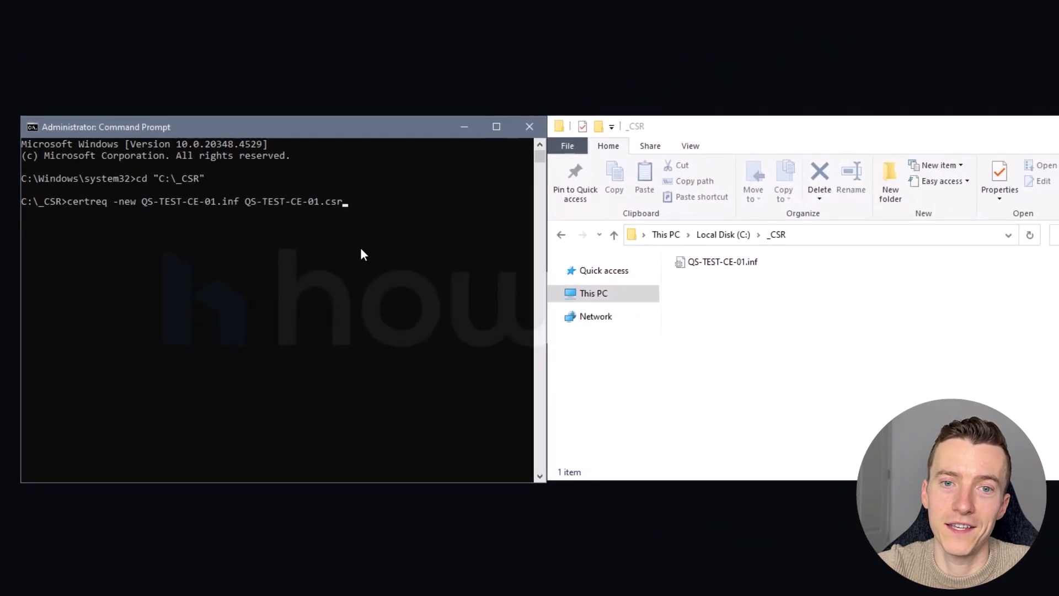
{"action": "key", "text": "Return"}
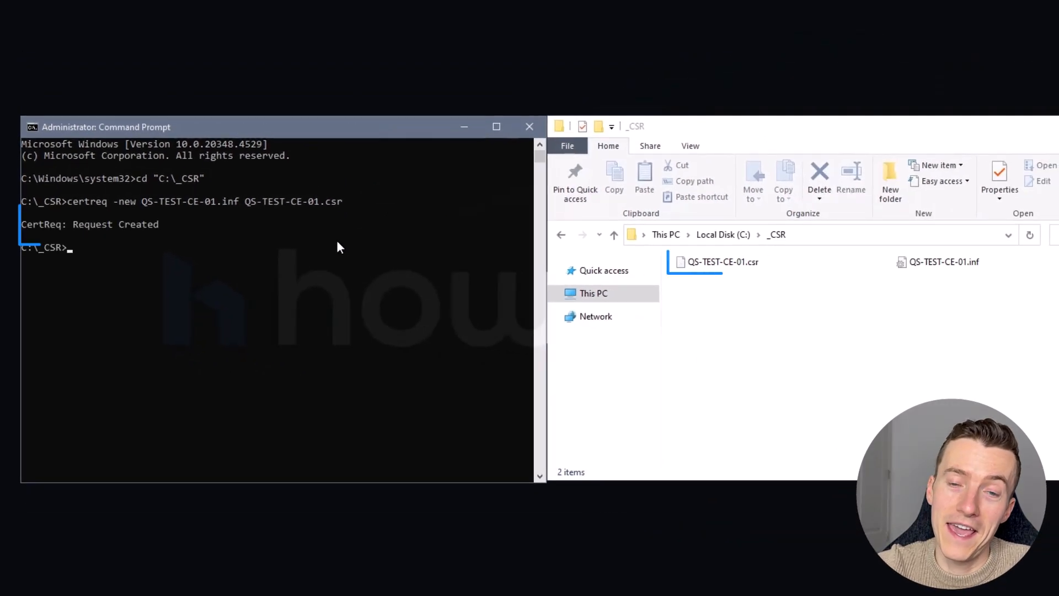
{"action": "left_click", "coordinate": [712, 270]}
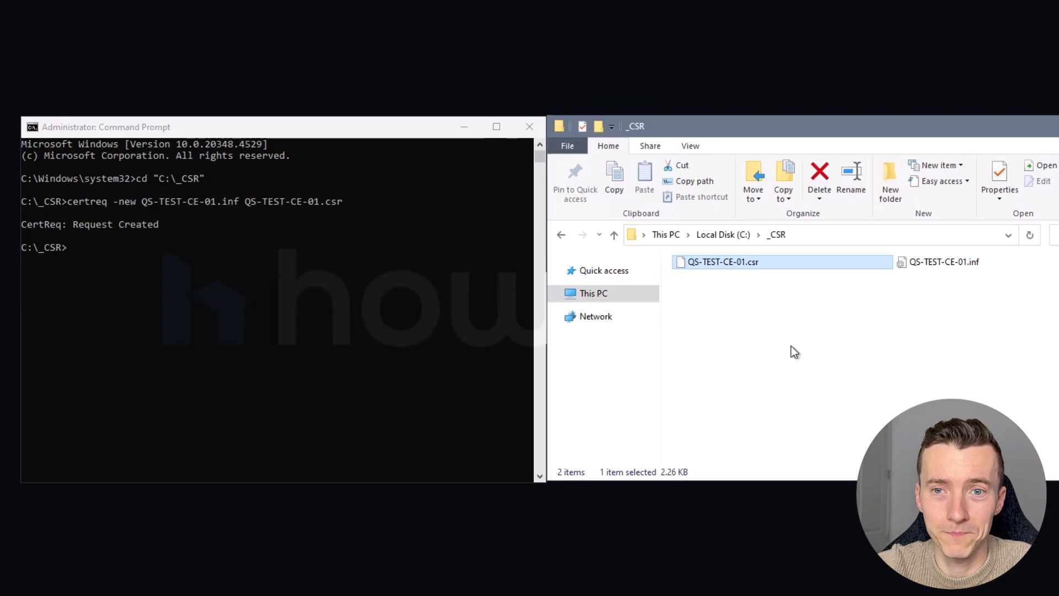
- Rerun the certreq command with the output file named Another-QS-TEST-CE-01.csr, and select that file in the _CSR folder
{"action": "left_click", "coordinate": [300, 126]}
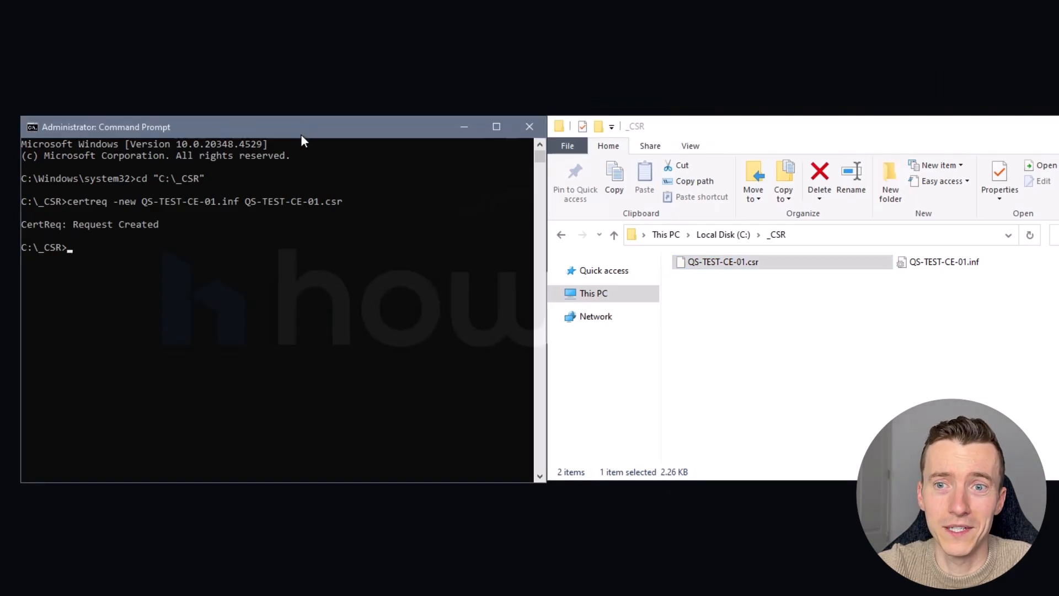
{"action": "key", "text": "Up"}
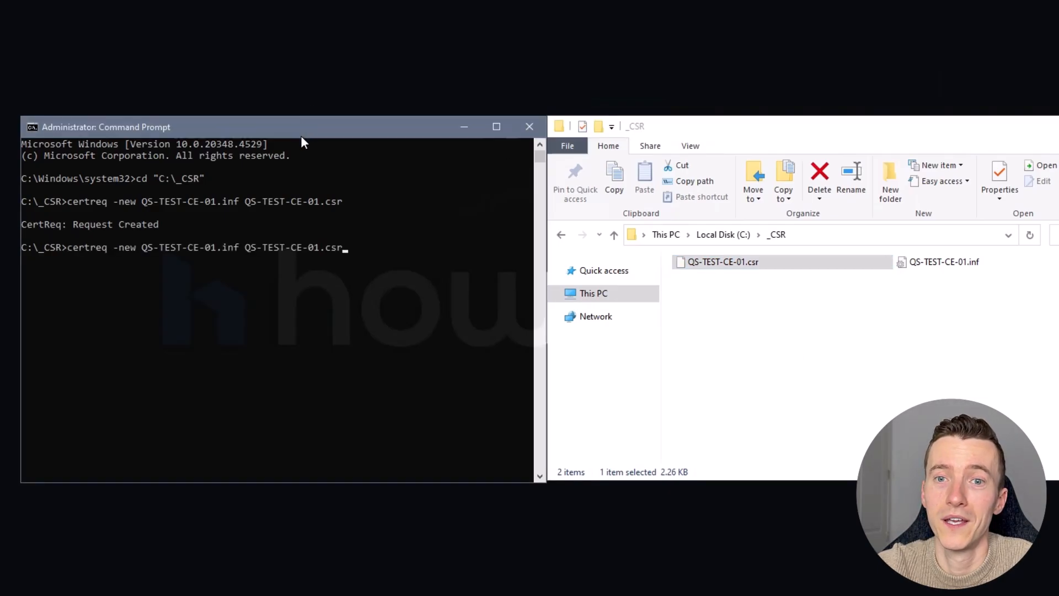
{"action": "key", "text": "Left"}
{"action": "key", "text": "Left"}
{"action": "key", "text": "Left"}
{"action": "key", "text": "Left"}
{"action": "key", "text": "Left"}
{"action": "key", "text": "Left"}
{"action": "key", "text": "Left"}
{"action": "key", "text": "Left"}
{"action": "key", "text": "Left"}
{"action": "key", "text": "Left"}
{"action": "key", "text": "Left"}
{"action": "key", "text": "Left"}
{"action": "key", "text": "Left"}
{"action": "key", "text": "Left"}
{"action": "key", "text": "Left"}
{"action": "key", "text": "Left"}
{"action": "key", "text": "Left"}
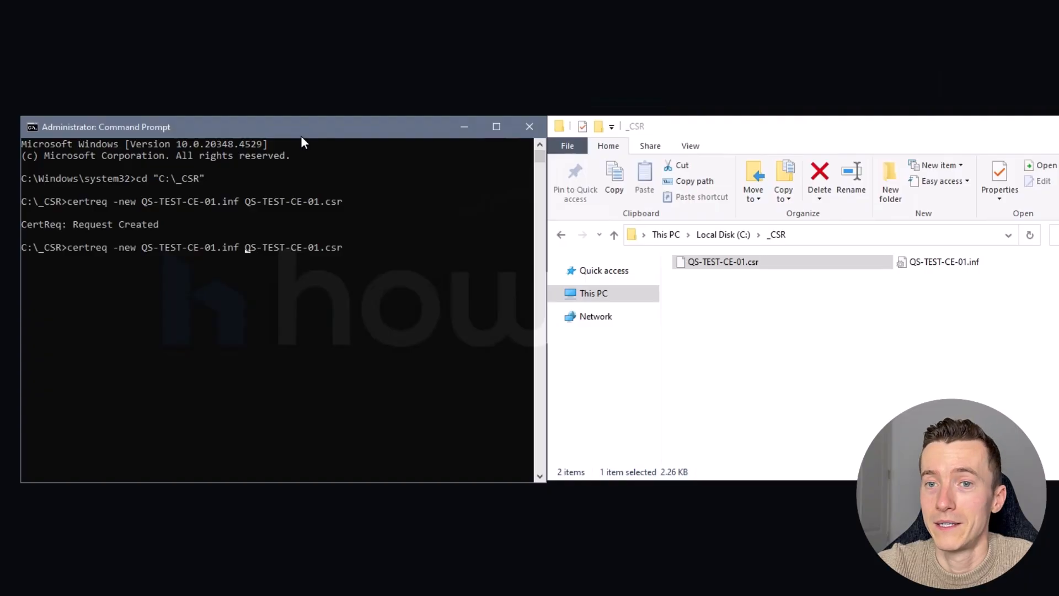
{"action": "type", "text": "Another-"}
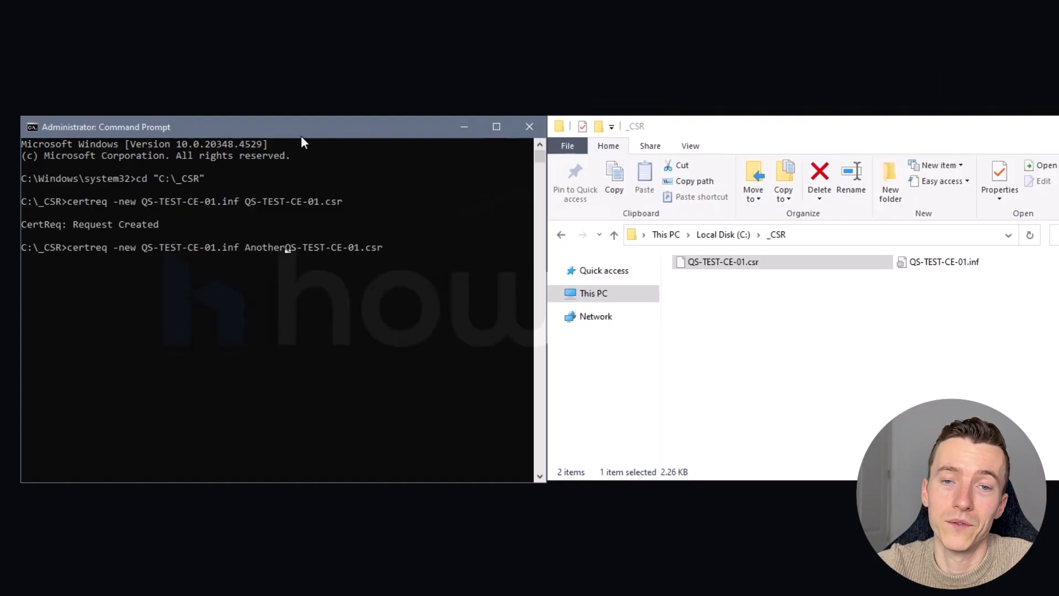
{"action": "key", "text": "Return"}
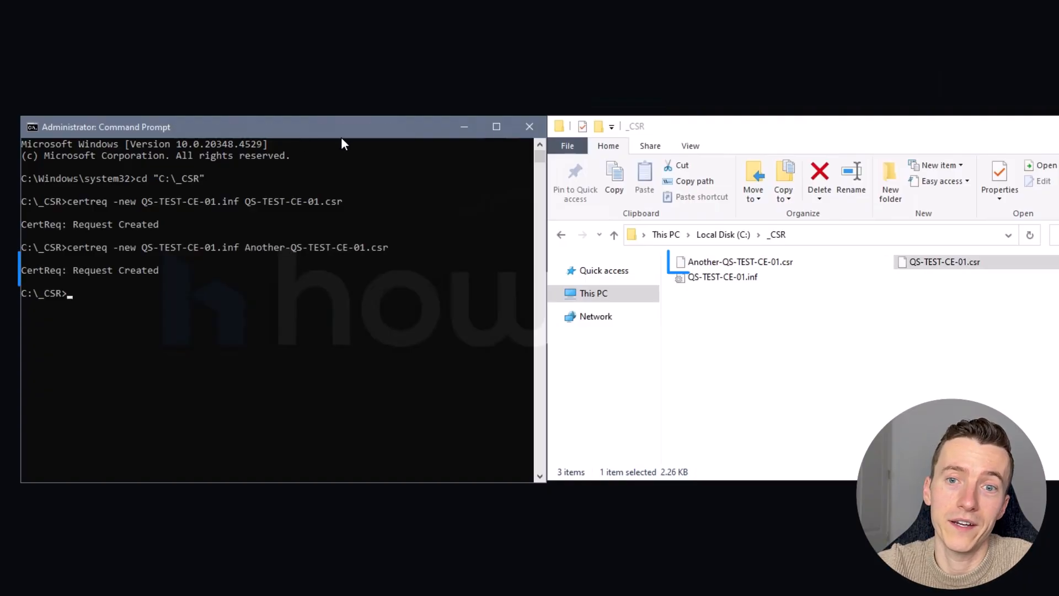
{"action": "left_click", "coordinate": [746, 267]}
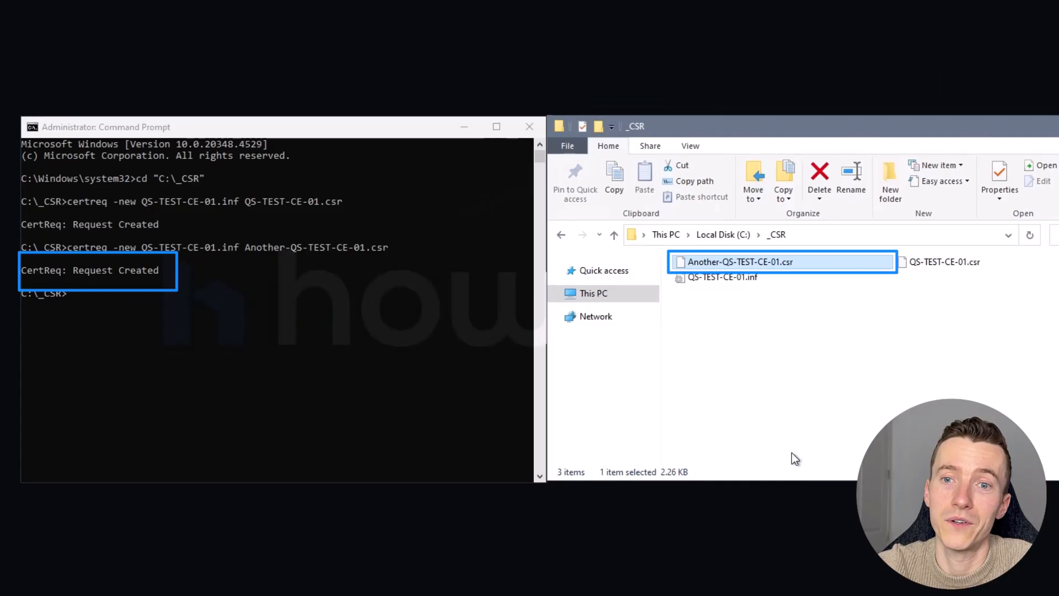